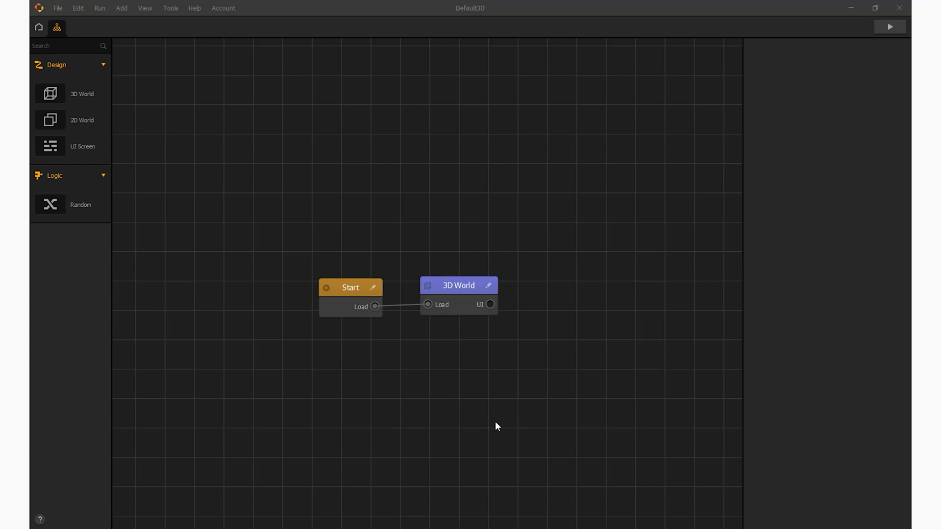
Open the 3D world and scale the cube into a flat 2.531 × 0.109 × 4.986 slab.
double_click(457, 301)
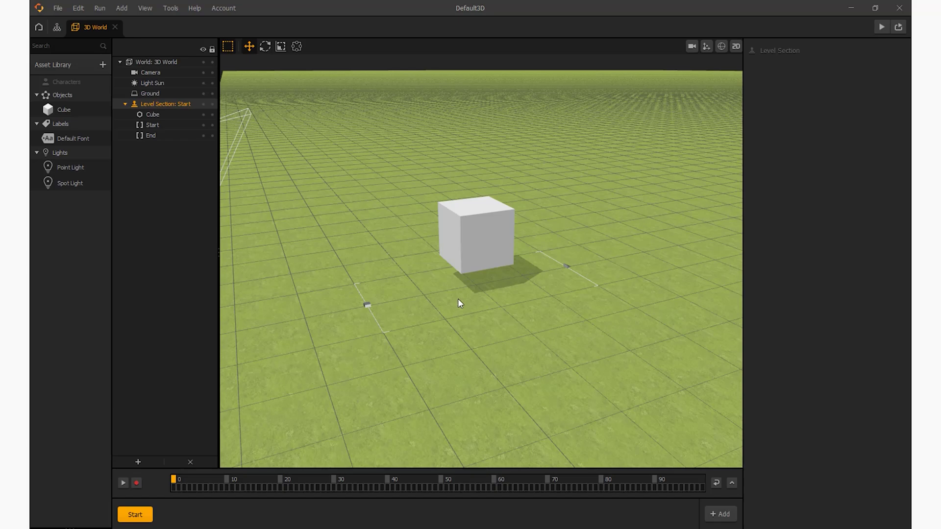
click(491, 236)
key(r)
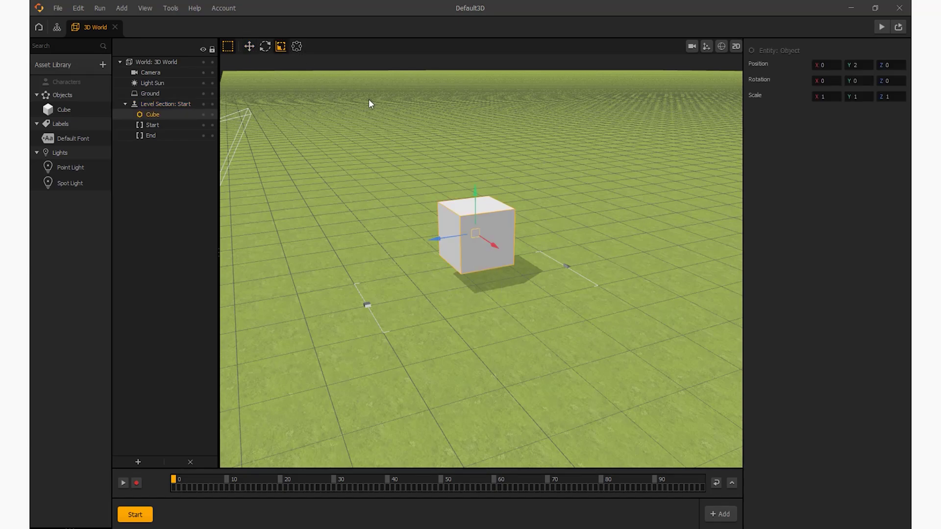
drag(480, 208, 396, 251)
drag(482, 239, 479, 237)
Lower the slab toward the floor and bring up the Ground Type choices.
click(249, 46)
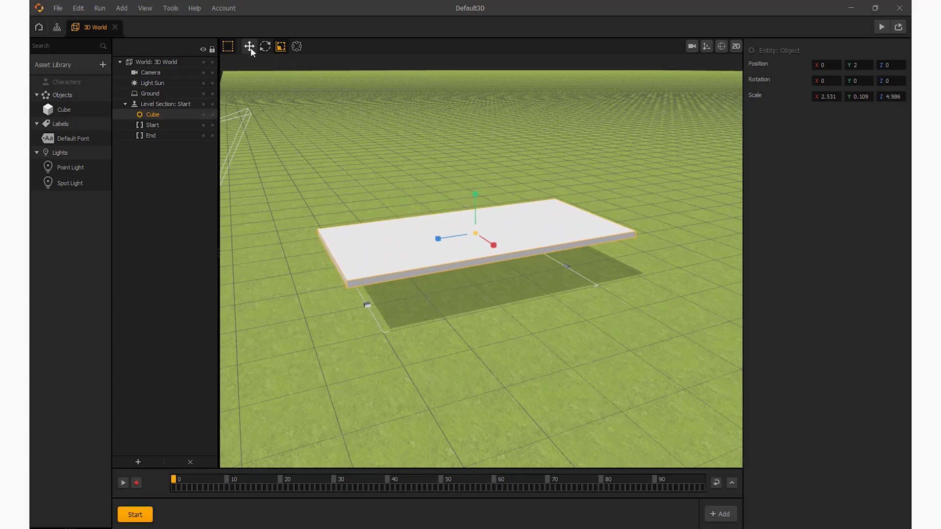
drag(475, 199, 479, 247)
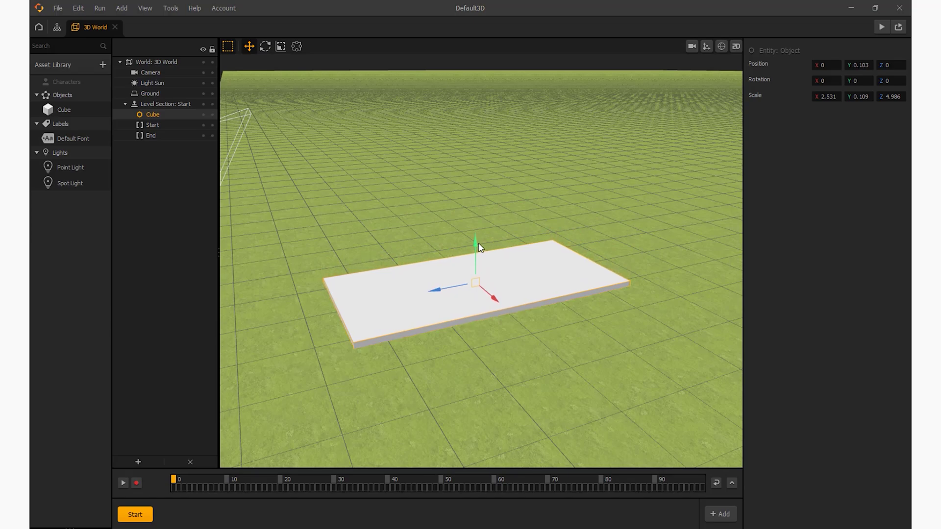
click(157, 96)
click(838, 114)
Set the ground type to No Ground, then rename the Cube asset 'Ground' with Static physics.
click(833, 121)
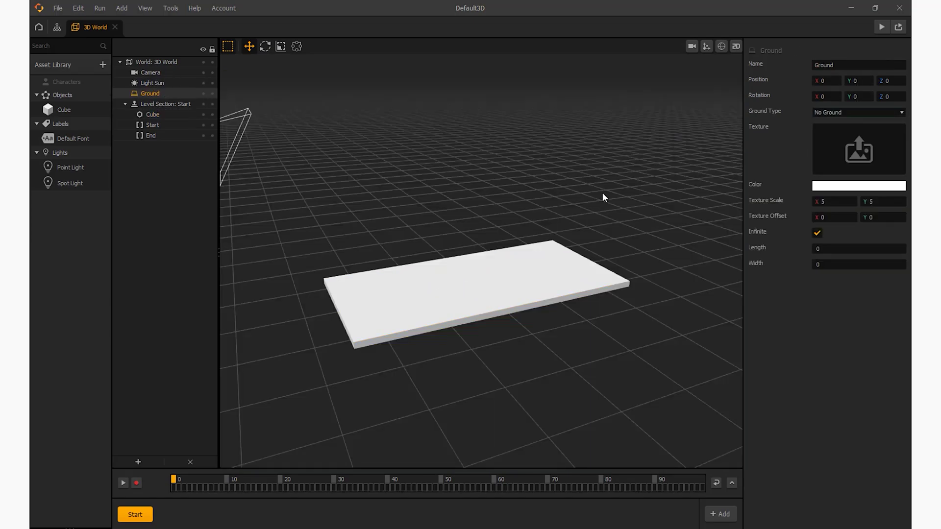
click(64, 110)
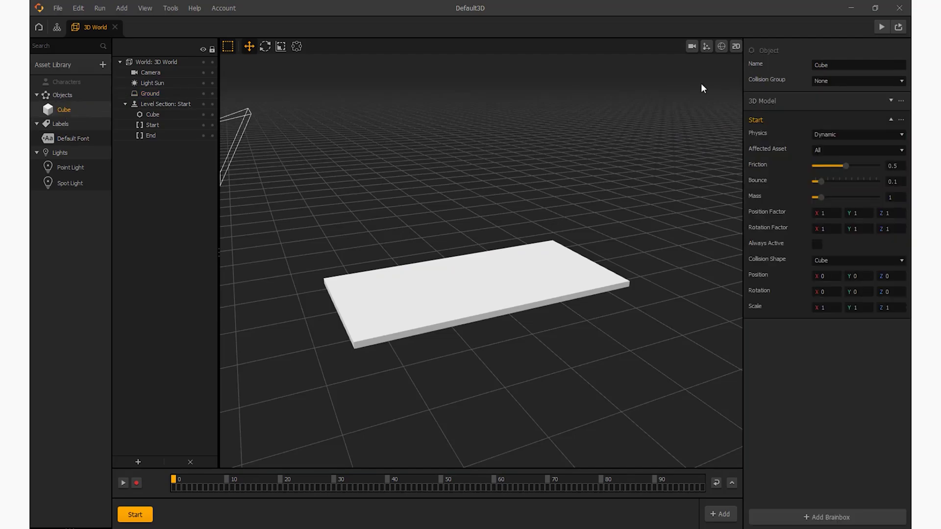
click(838, 67)
text(Ground)
key(Return)
click(857, 135)
click(833, 146)
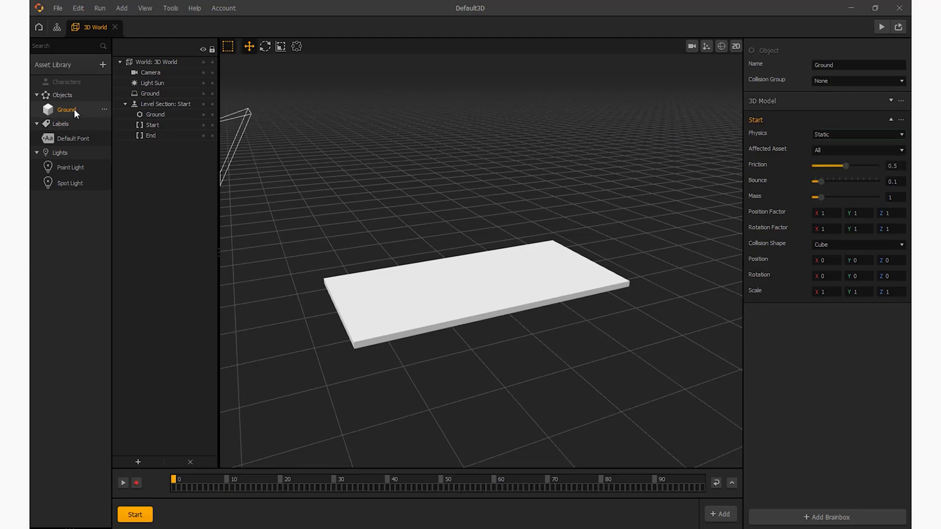
Duplicate the Ground asset and name the copy 'Player'.
click(102, 108)
click(63, 125)
drag(839, 66, 794, 67)
text(Player)
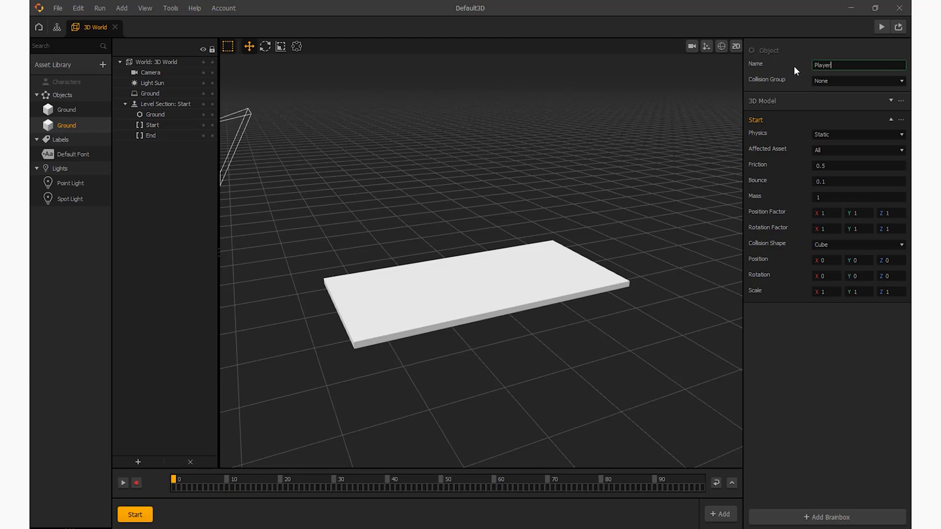
Set the Player's 3D model colour to yellow (#ffec1a).
click(831, 103)
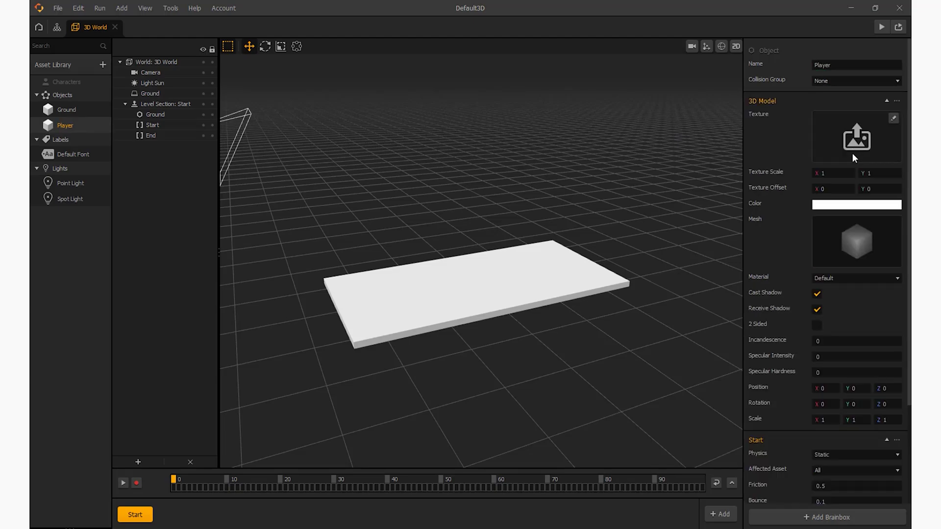
click(848, 206)
click(560, 178)
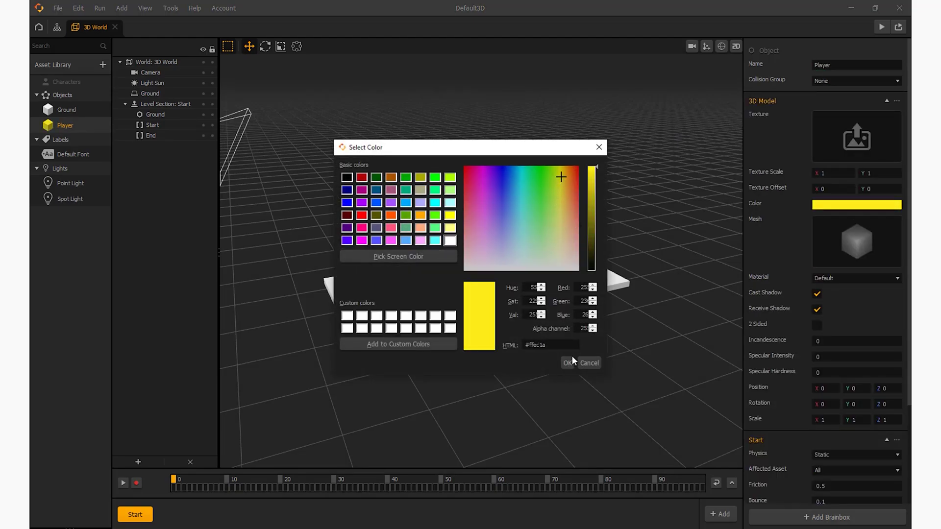
click(568, 362)
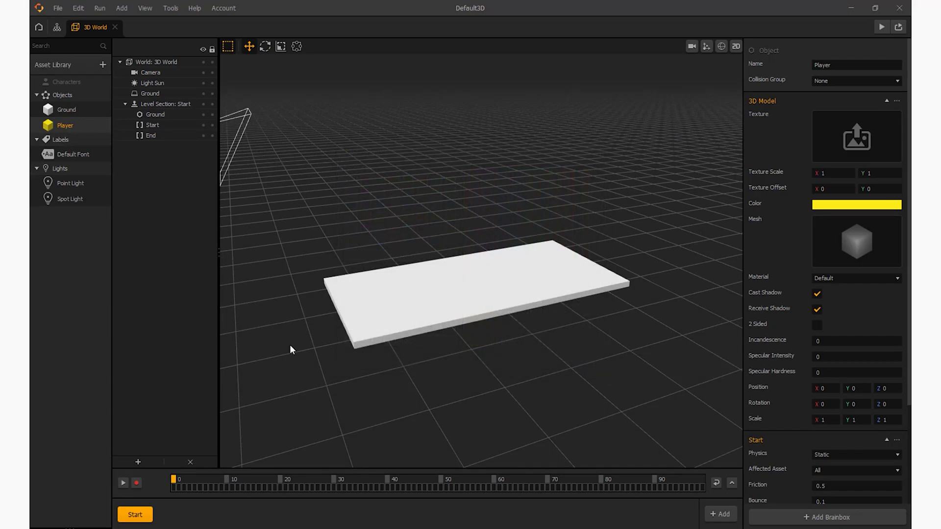
Duplicate the Start section twice, naming the copies '1' and '2'.
alt+drag(149, 517, 167, 513)
drag(834, 66, 793, 65)
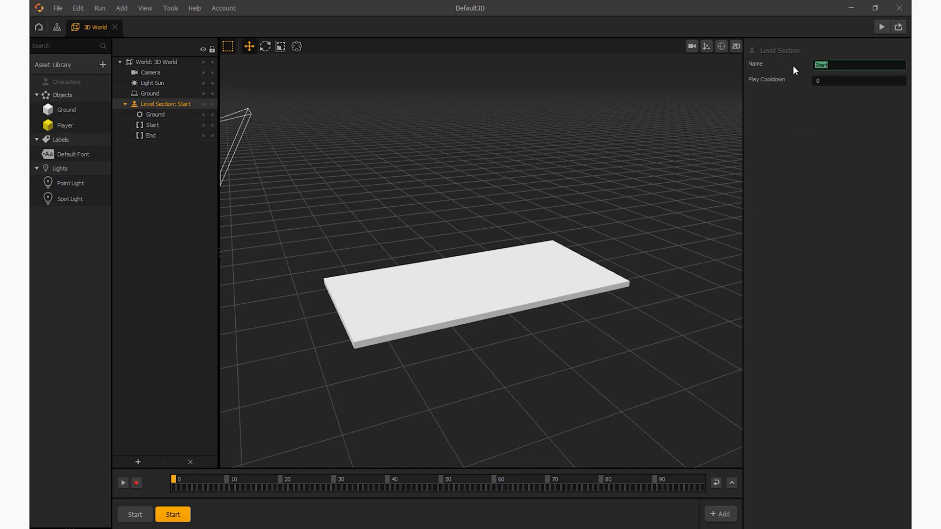
text(1)
key(Return)
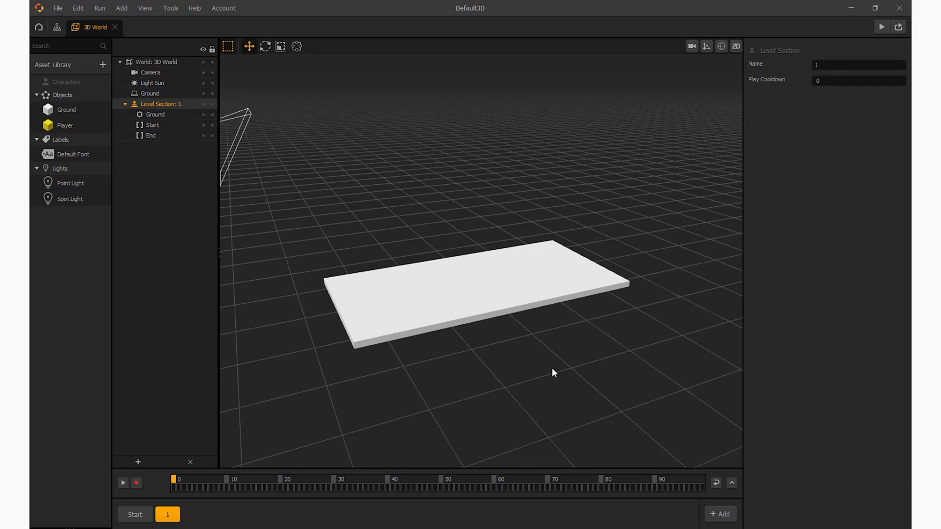
click(172, 517)
drag(833, 65, 789, 65)
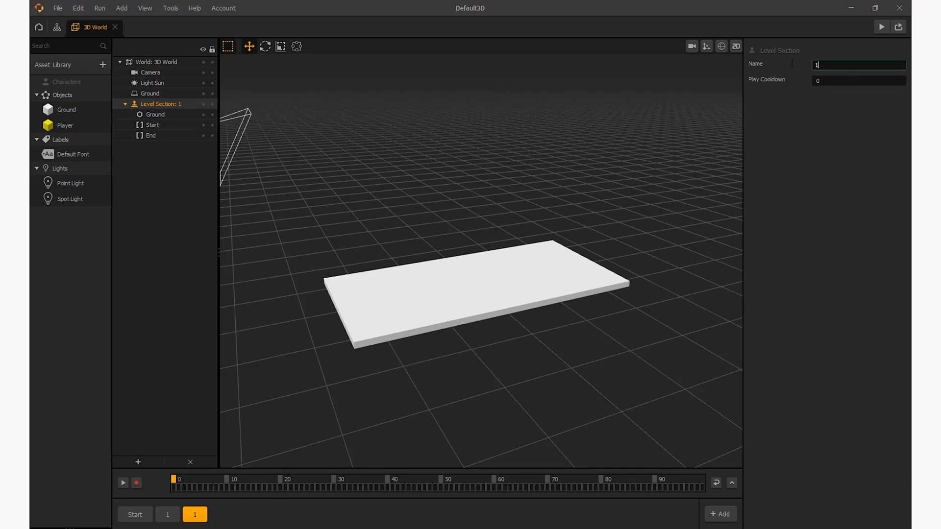
text(2)
key(Return)
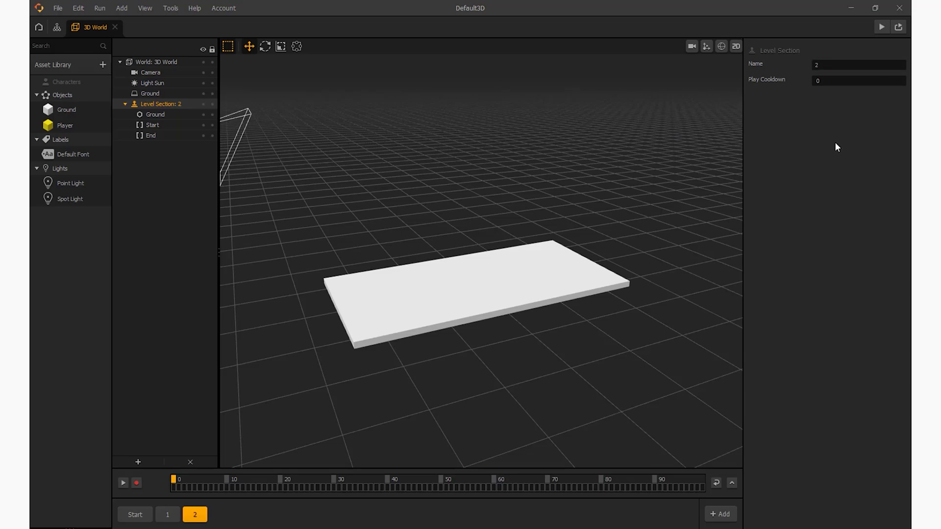
Duplicate section 2 once more and bring up the Shapes library.
click(202, 517)
drag(843, 65, 789, 67)
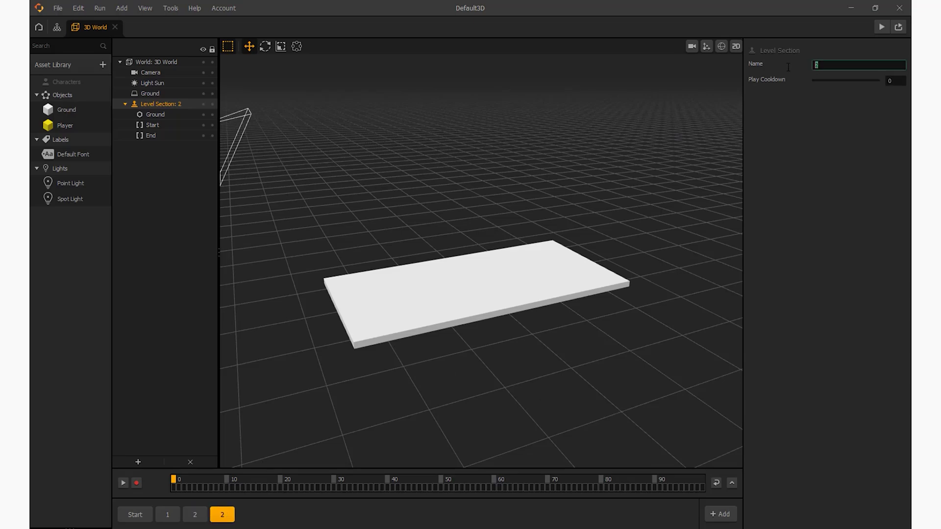
click(68, 69)
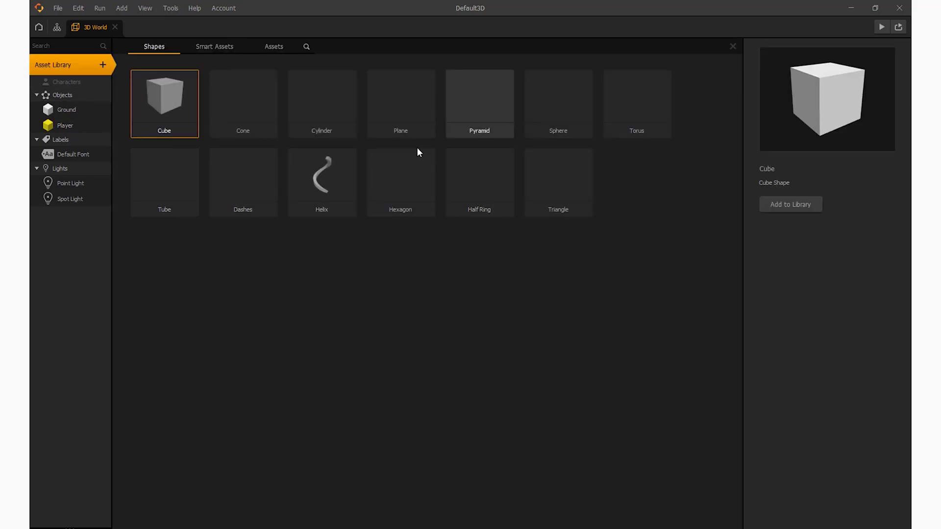
Add a Cylinder asset, place one beside the slab, and scale it to 0.5 on X and Z.
double_click(330, 105)
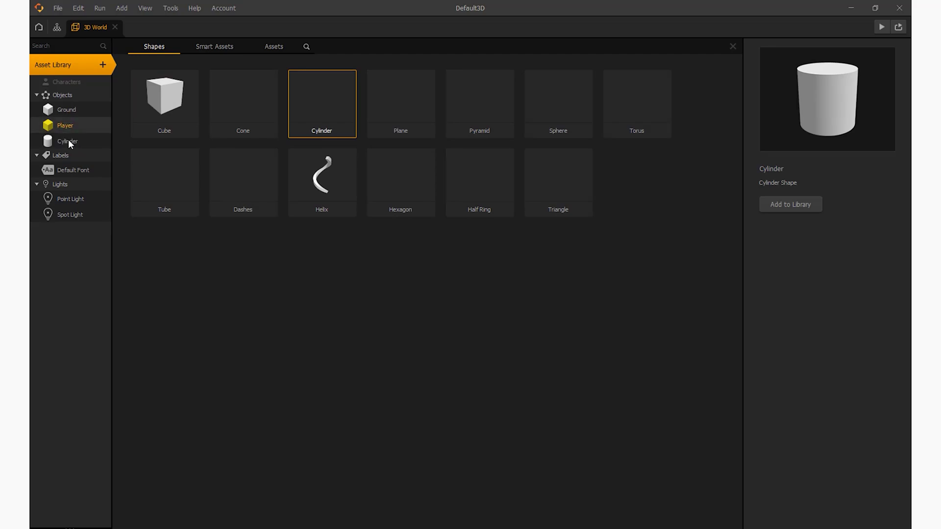
click(66, 142)
drag(64, 141, 441, 352)
click(834, 97)
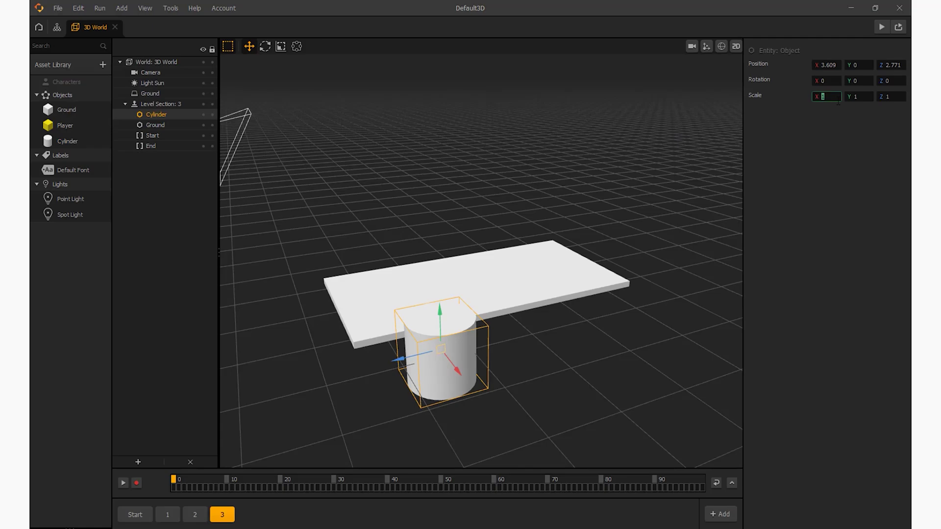
click(893, 97)
text(0.5)
key(Return)
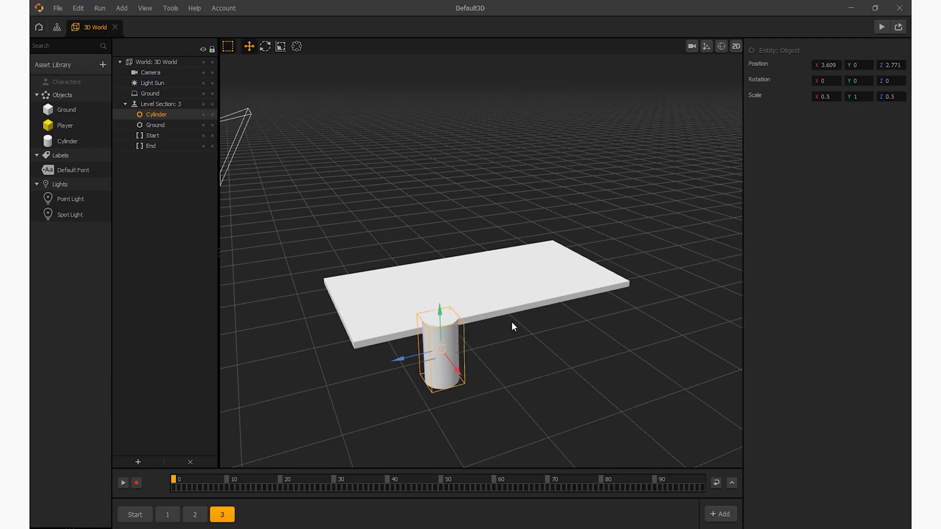
Position the cylinder at the slab's far edge, add a copy on the other side, then show section 2.
right_drag(510, 352, 581, 332)
middle_drag(581, 331, 361, 343)
drag(561, 319, 561, 246)
middle_drag(598, 260, 529, 275)
key(ctrl+d)
drag(533, 278, 474, 265)
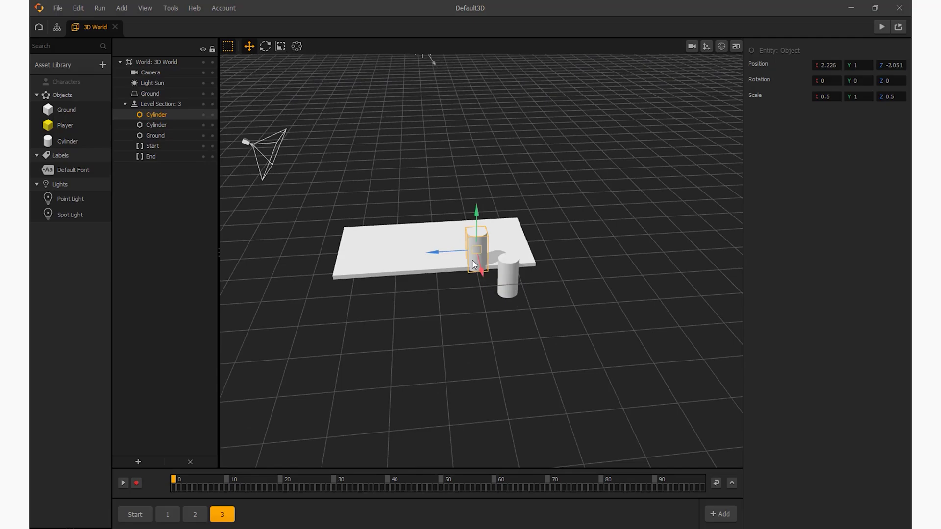
key(Delete)
click(507, 281)
middle_drag(538, 289, 530, 280)
key(ctrl+d)
drag(514, 275, 362, 260)
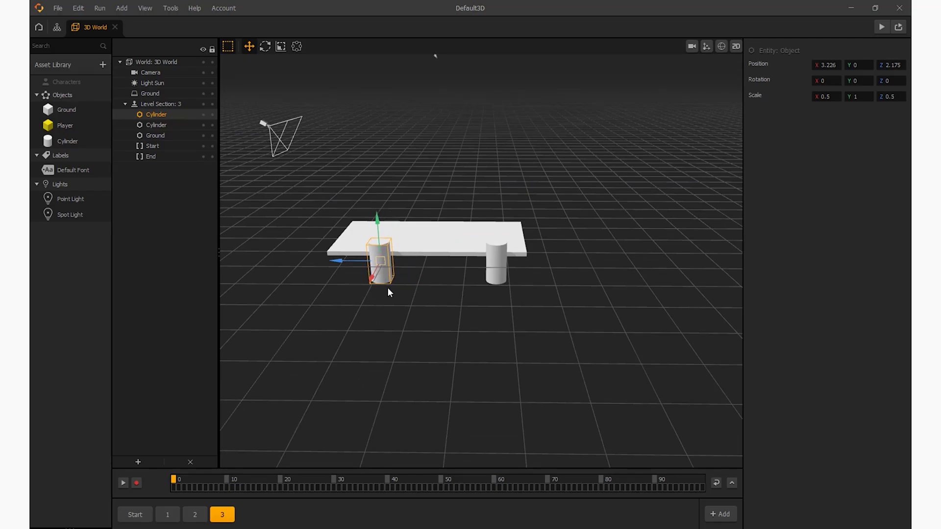
click(195, 515)
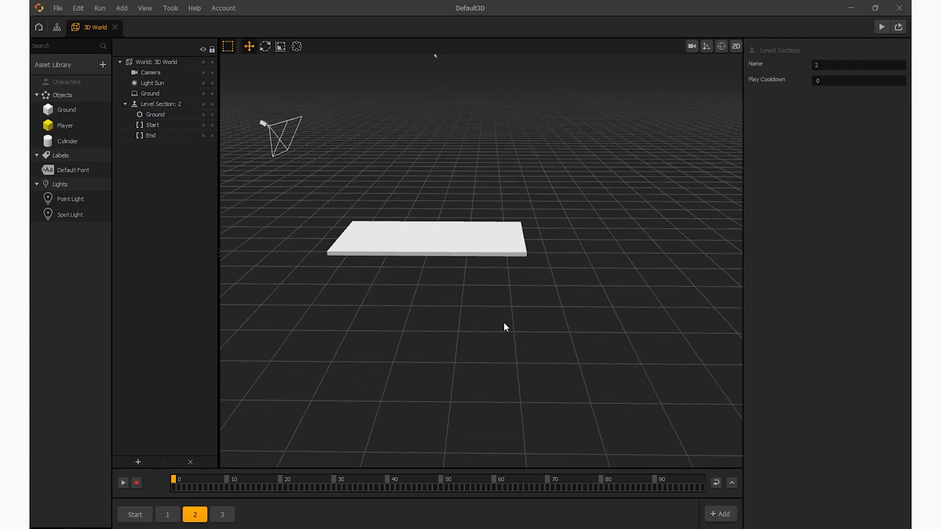
Move section 2's cylinder left, then paste two cylinders beside the slab in section 1.
middle_drag(421, 301, 517, 333)
drag(623, 282, 505, 303)
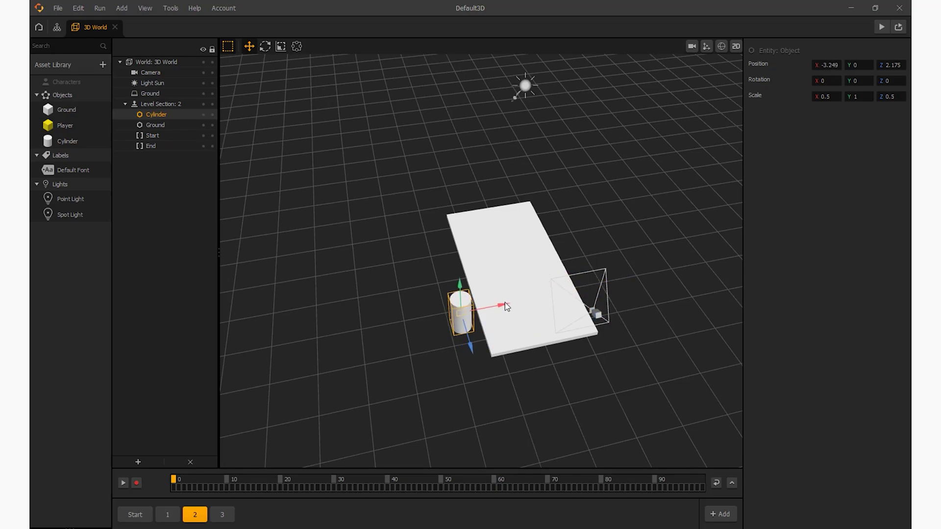
click(168, 514)
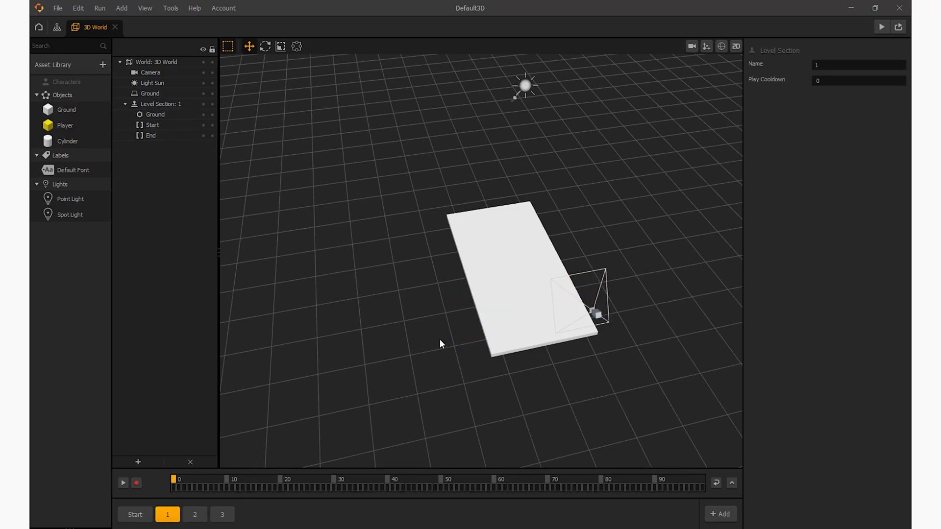
key(ctrl+v)
drag(628, 281, 458, 294)
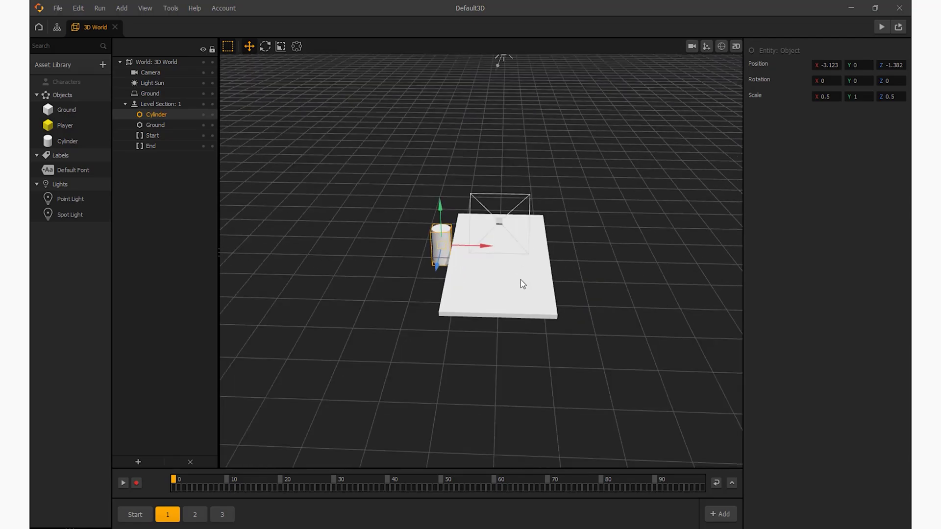
key(ctrl+v)
middle_drag(593, 290, 413, 286)
drag(349, 273, 422, 280)
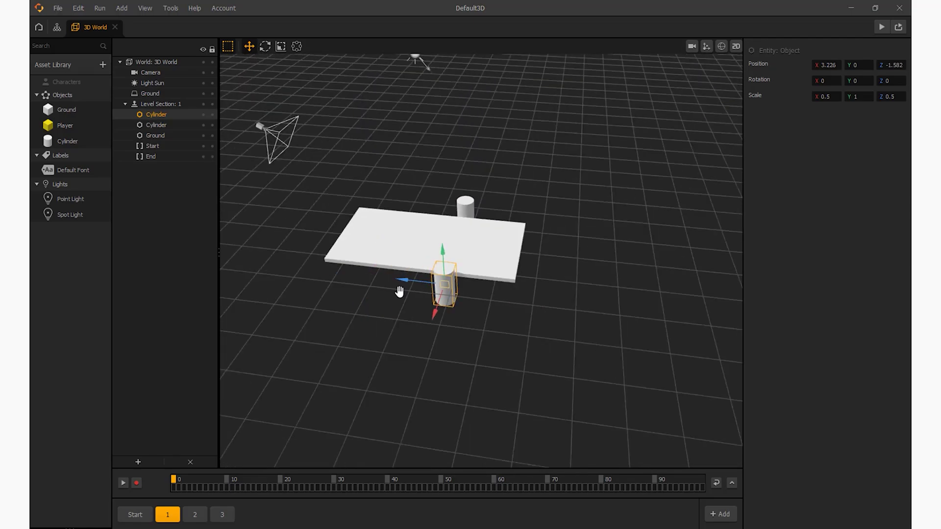
middle_drag(398, 289, 178, 183)
Colour the Cylinder asset red and switch to the Start section.
click(68, 141)
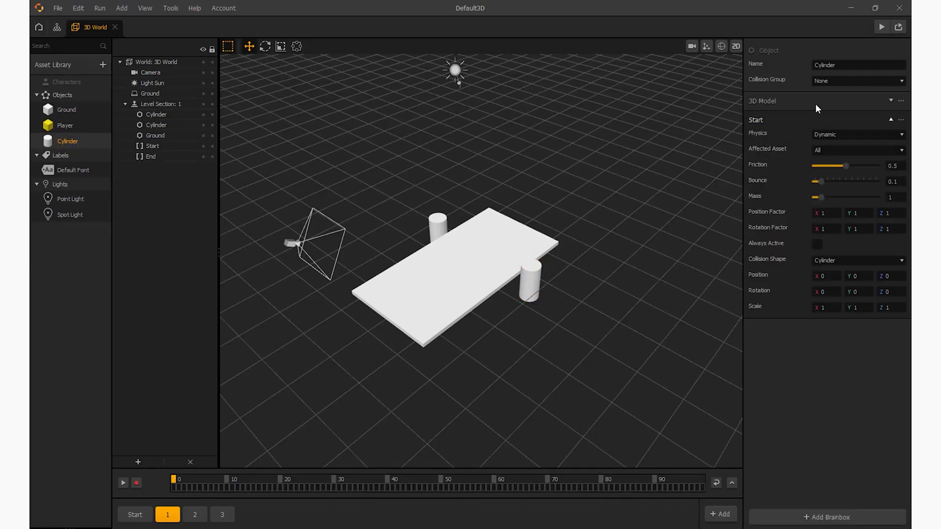
click(829, 205)
drag(496, 188, 469, 173)
click(568, 362)
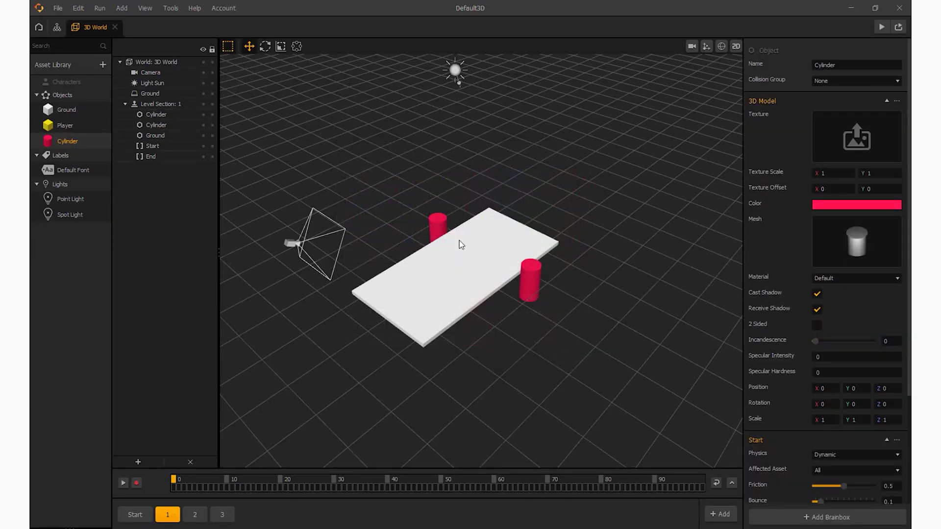
click(135, 515)
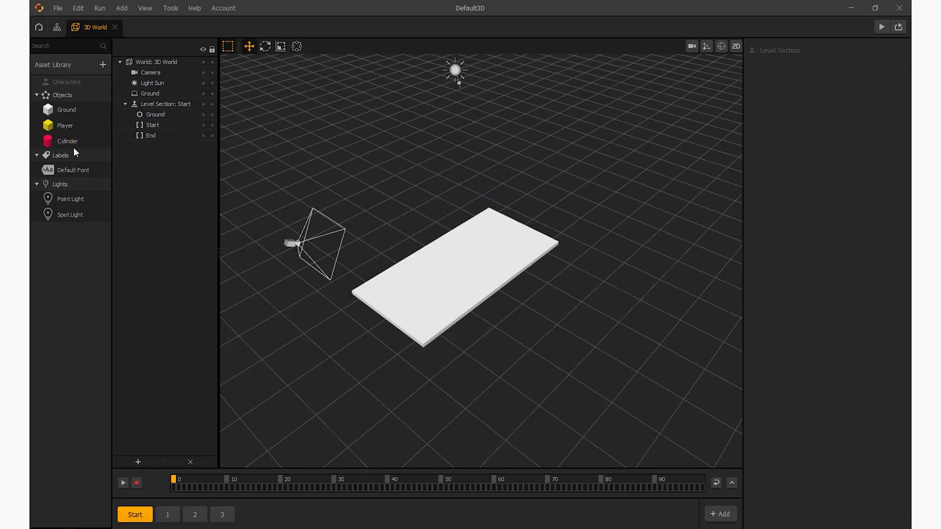
Place the Player cube on the Start track and scale it to 0.5 on X, Y and Z.
drag(63, 126, 417, 285)
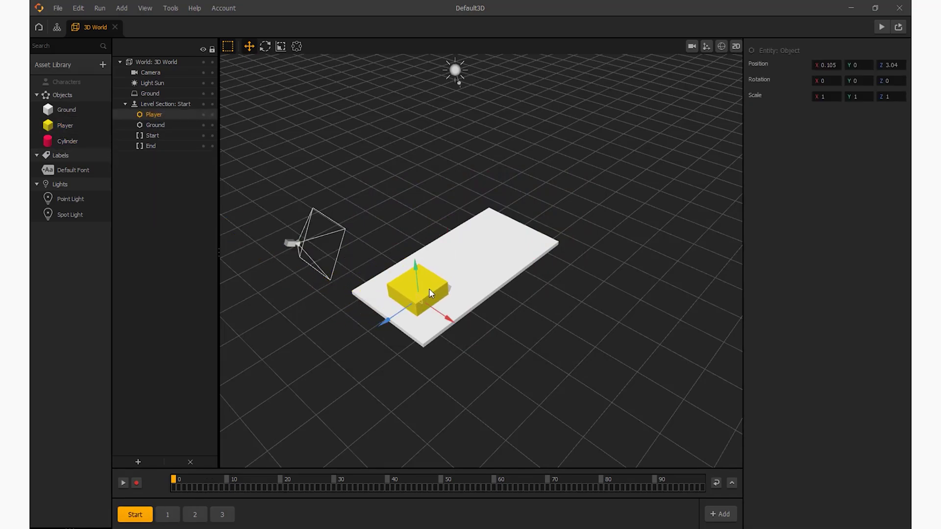
click(837, 94)
text(0.5)
key(Tab)
text(0.5)
key(Tab)
text(0.5)
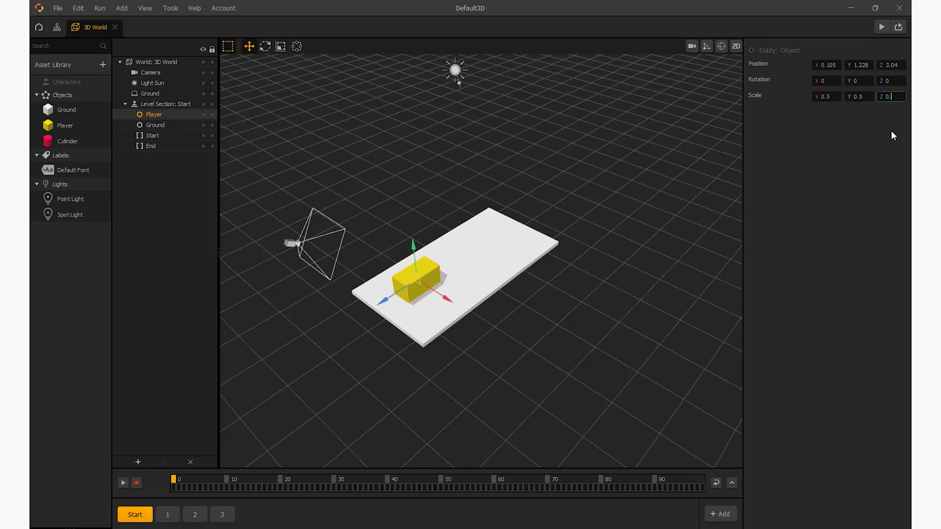
click(887, 133)
Slide the Player cube along the track and lower it onto the surface.
click(577, 279)
scroll(443, 315, up, 5)
middle_drag(451, 307, 442, 296)
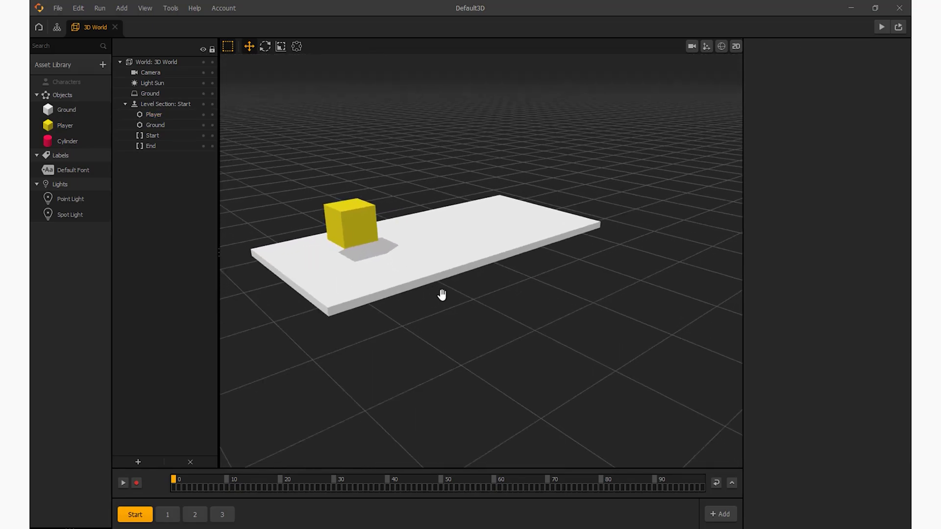
click(355, 218)
drag(327, 227, 313, 229)
drag(335, 184, 343, 201)
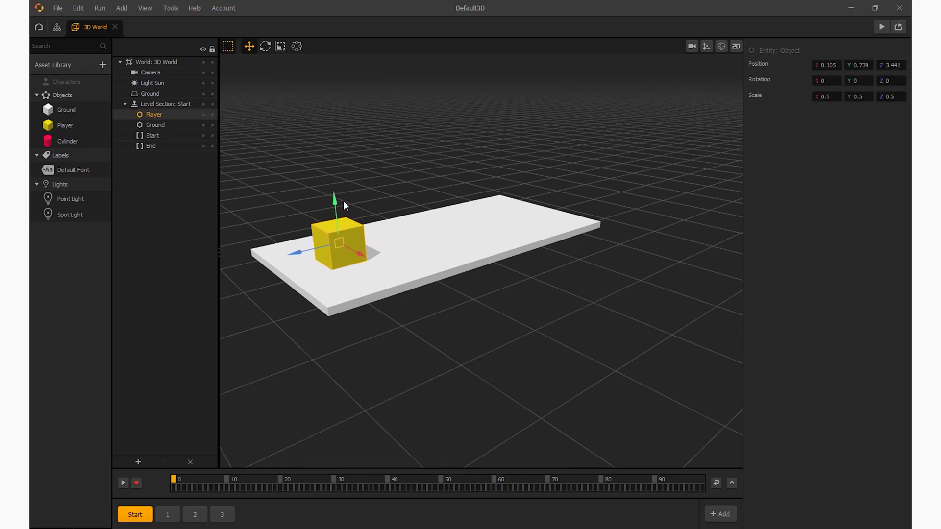
scroll(455, 190, down, 3)
Tilt the camera to Rotation X -15 and lower it toward the track.
click(244, 133)
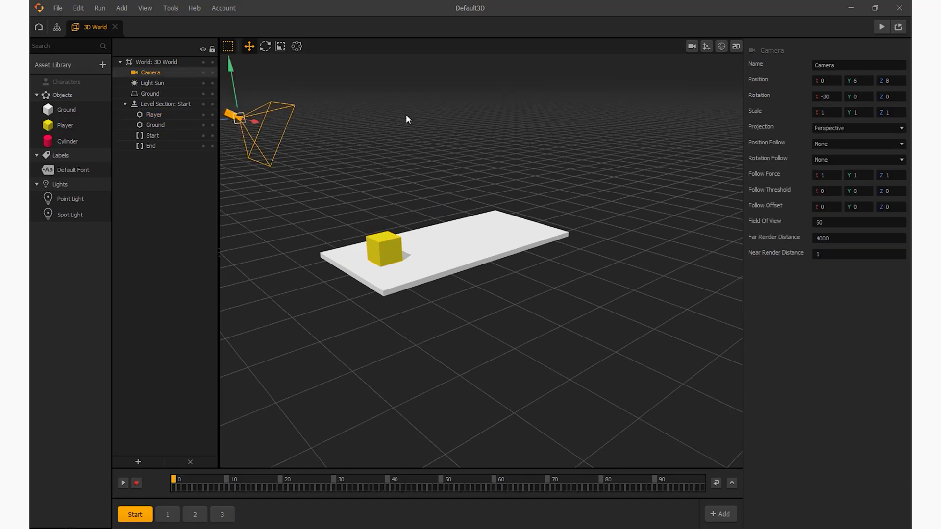
double_click(825, 96)
text(15)
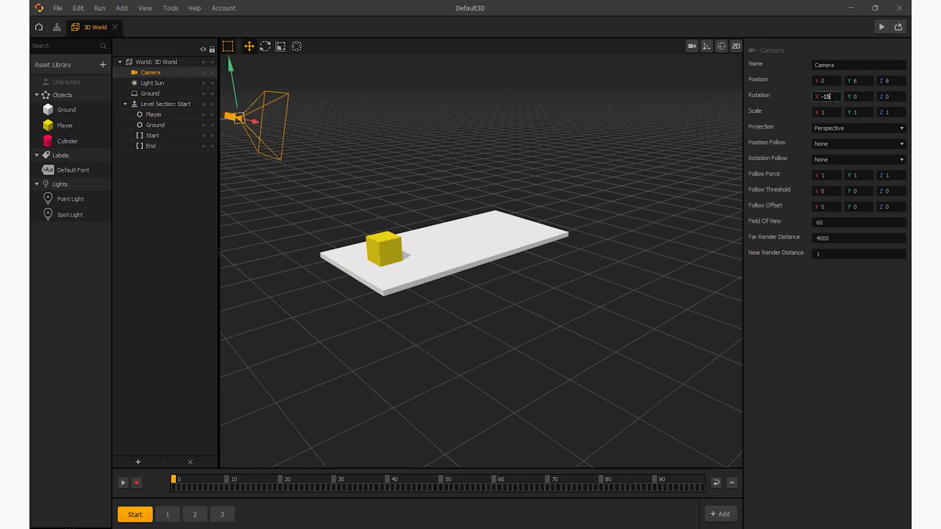
drag(237, 96, 313, 205)
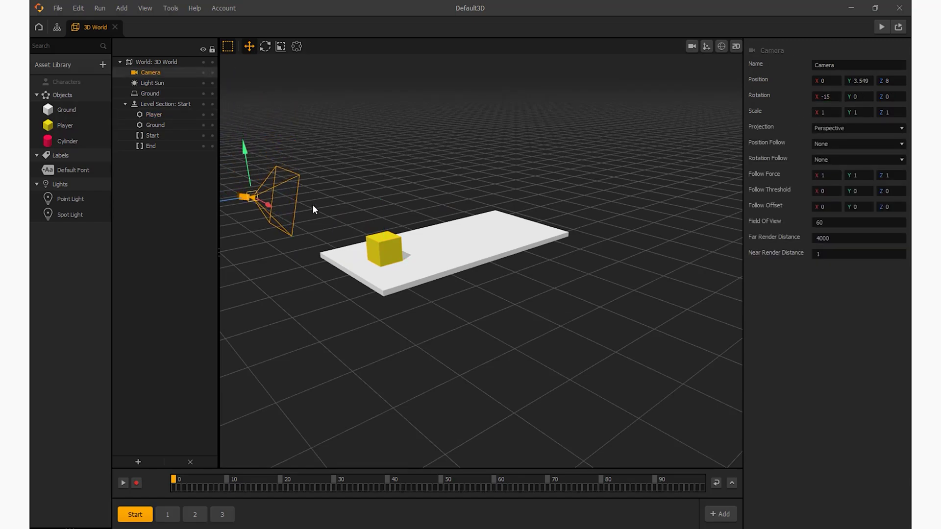
Scale the Ground slab to lengthen the track.
click(456, 243)
right_drag(456, 242, 416, 211)
click(297, 47)
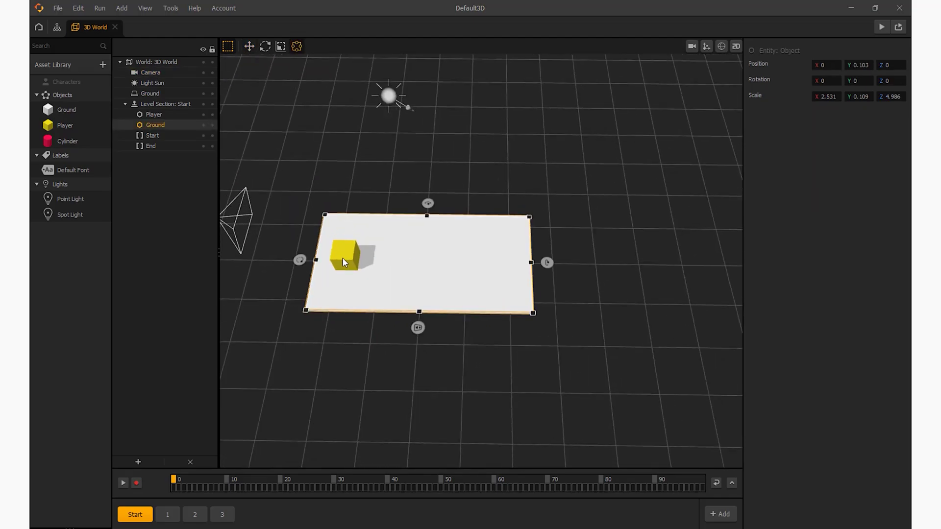
drag(319, 264, 223, 257)
Preview the game and set the Cylinder's physics to None.
click(692, 46)
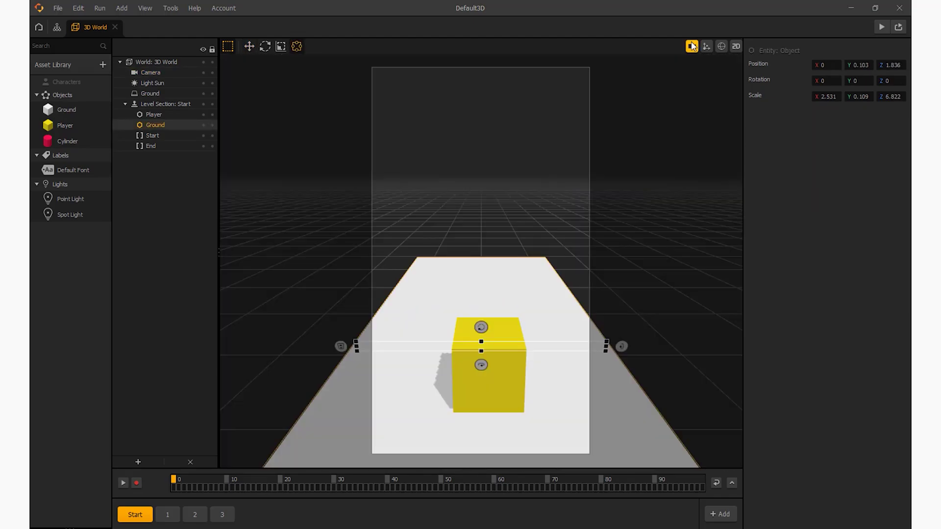
key(ctrl+r)
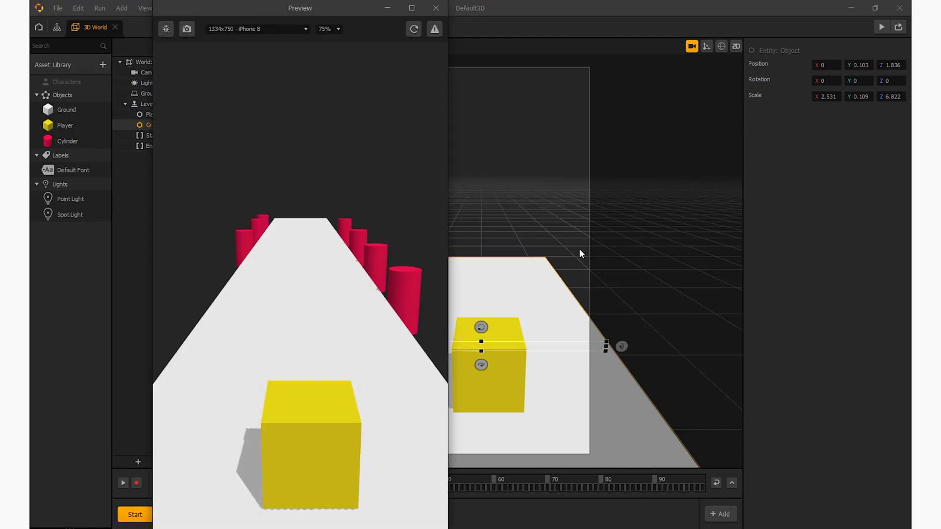
click(436, 8)
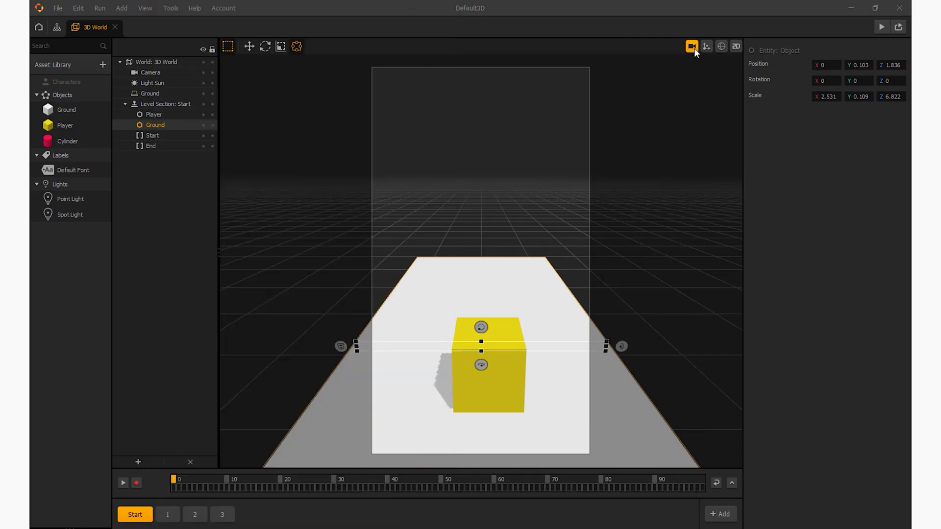
click(67, 141)
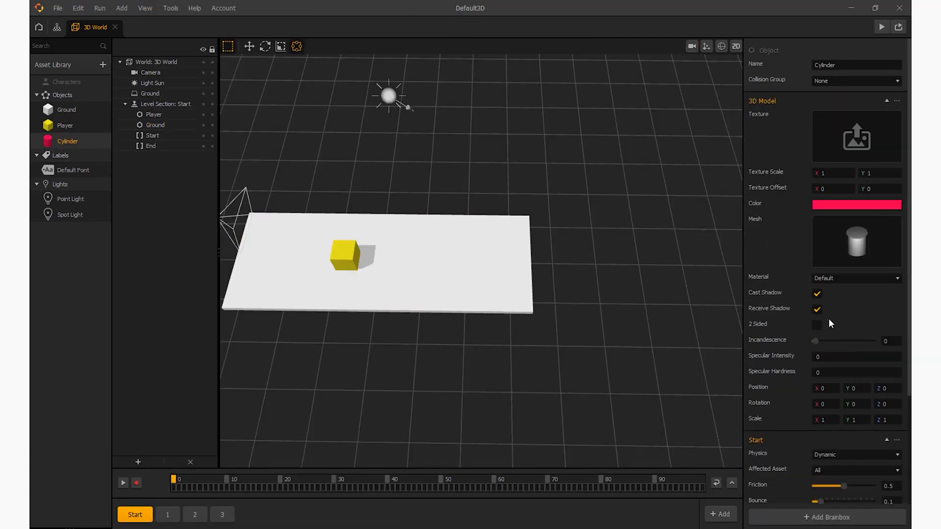
click(840, 455)
click(834, 458)
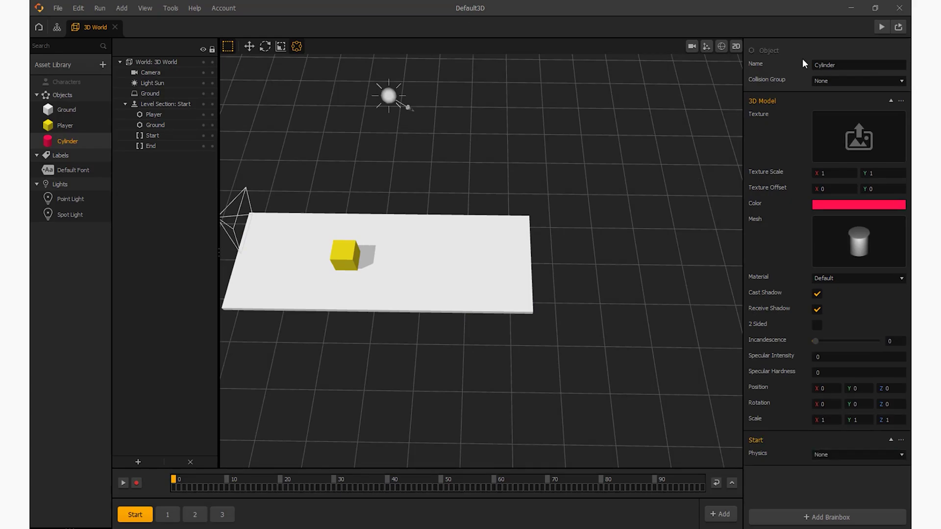
click(880, 28)
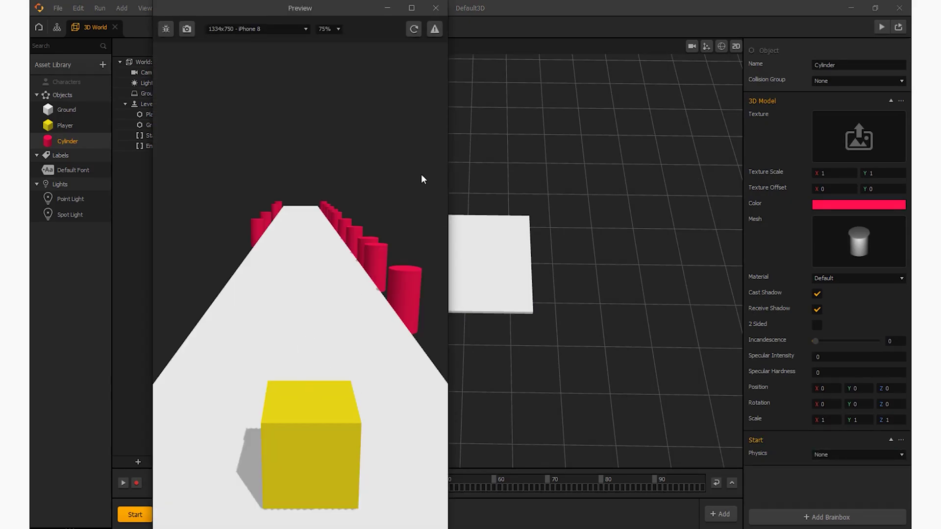
drag(382, 7, 628, 15)
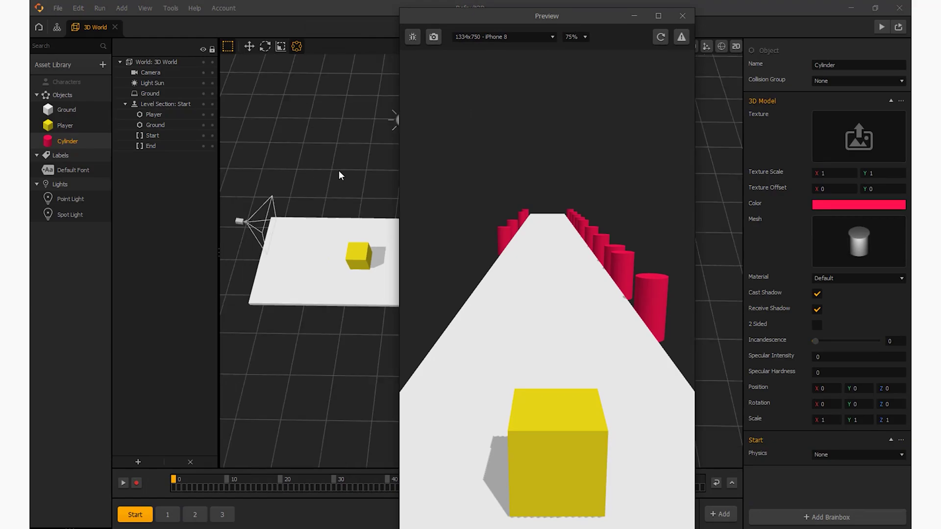
Pull the camera back behind the cube, then file the Player asset under Characters.
click(286, 230)
click(248, 46)
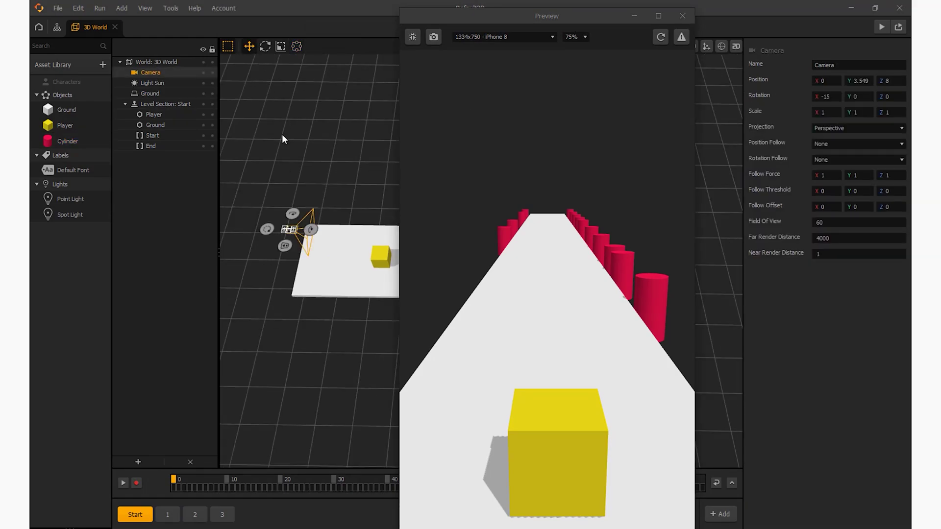
drag(278, 231, 256, 227)
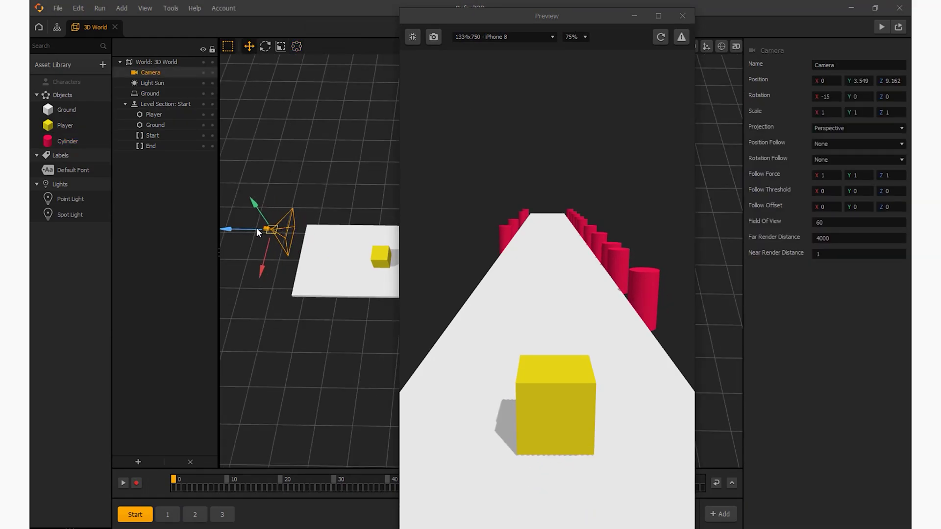
click(682, 16)
click(66, 124)
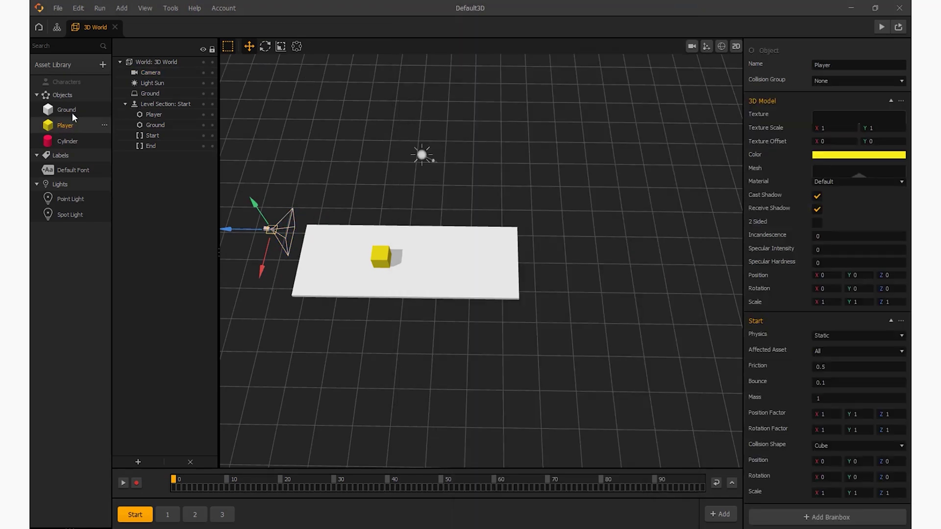
drag(69, 80, 69, 82)
Set the camera's Position Follow to Player.
click(200, 73)
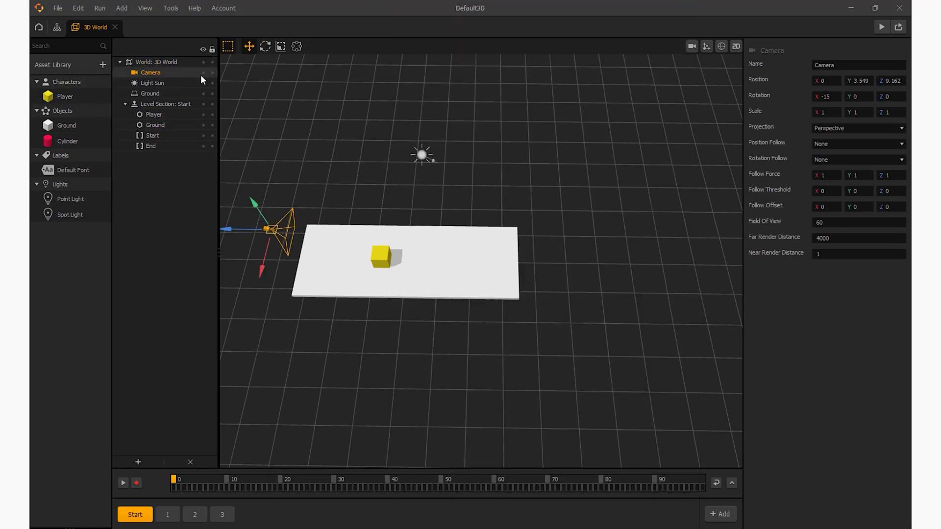
click(848, 143)
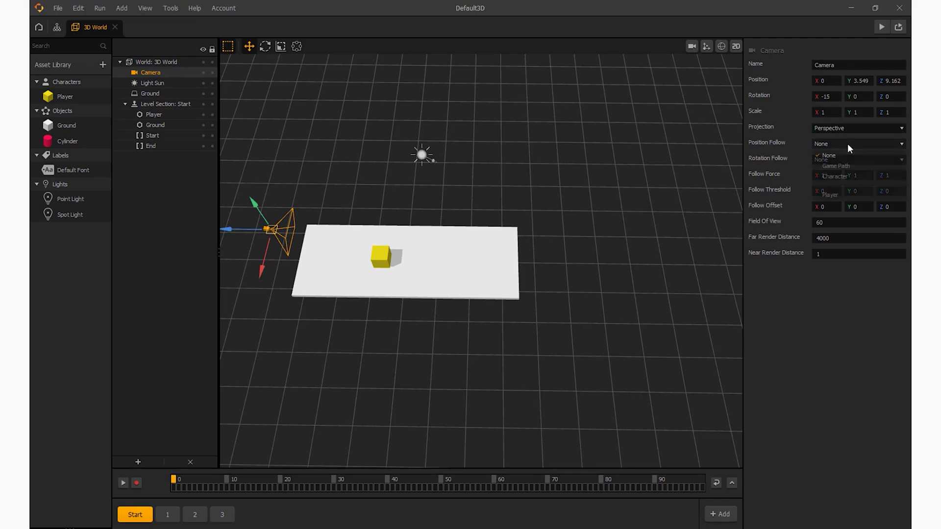
click(840, 193)
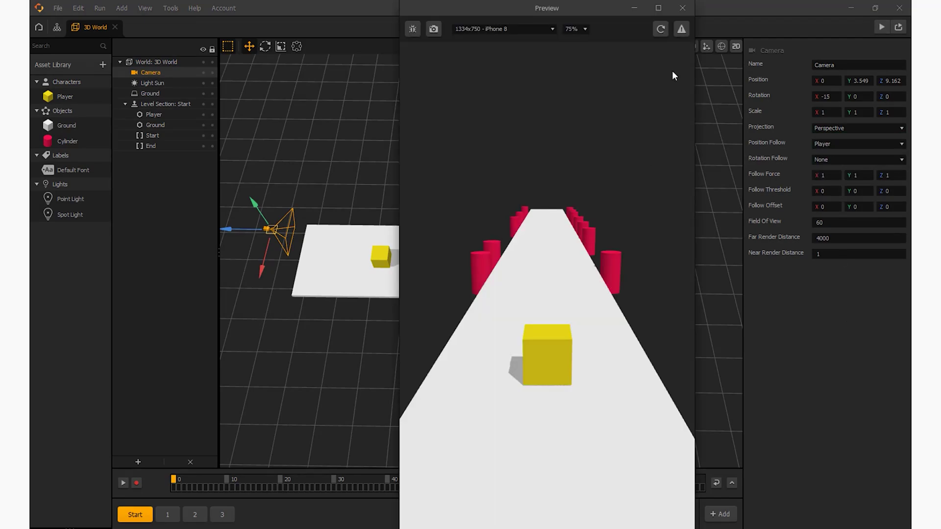
click(682, 8)
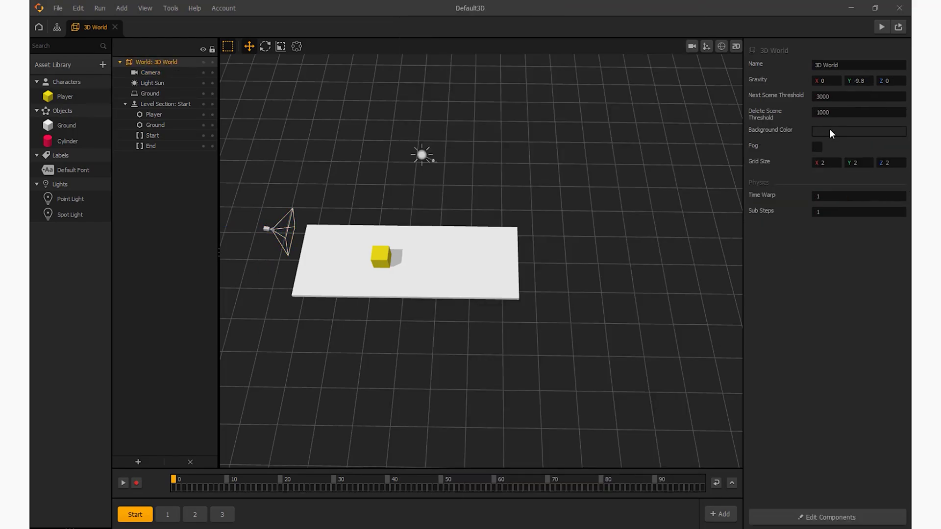
Give the 3D World a bright blue #08bdff background and check it in a preview.
click(831, 131)
drag(523, 185, 516, 170)
click(595, 170)
drag(596, 174, 595, 167)
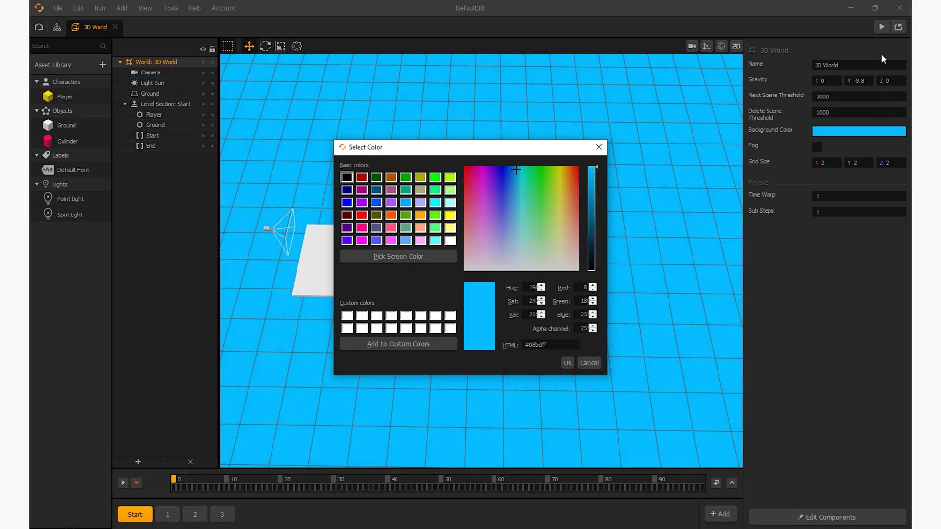
click(568, 363)
click(881, 26)
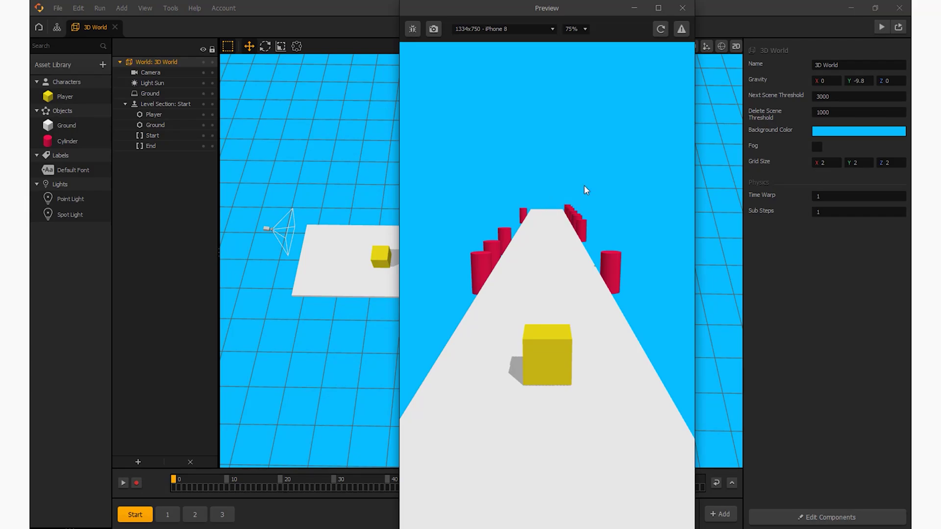
click(683, 8)
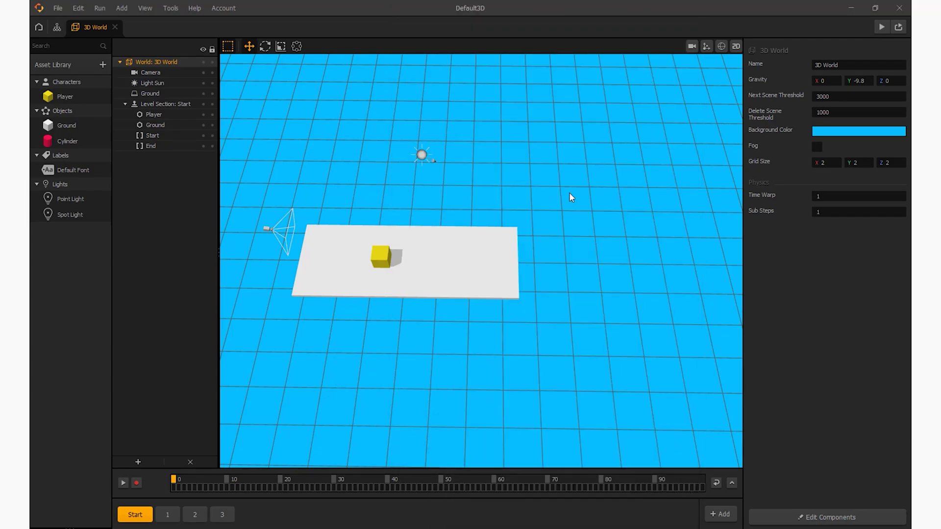
In the Player's logic editor, add a Touch node.
double_click(74, 96)
drag(384, 257, 464, 249)
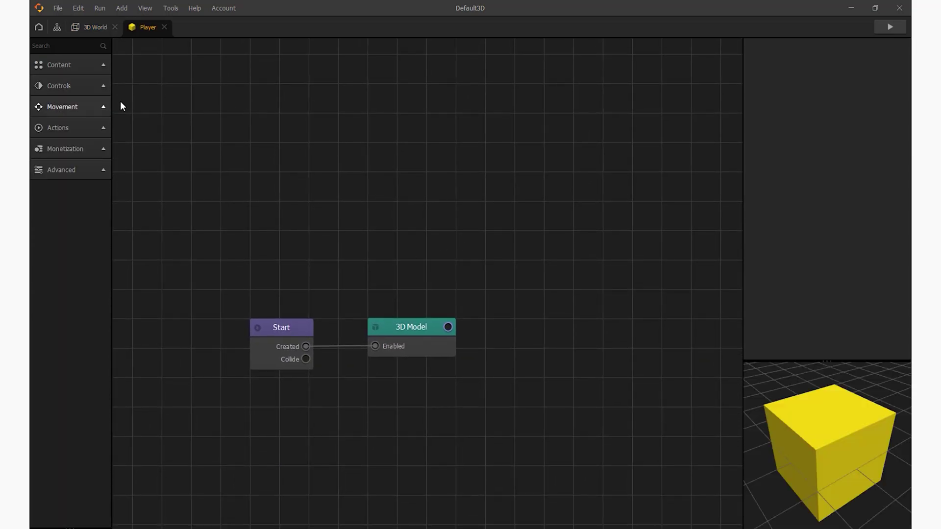
click(80, 49)
text(tou)
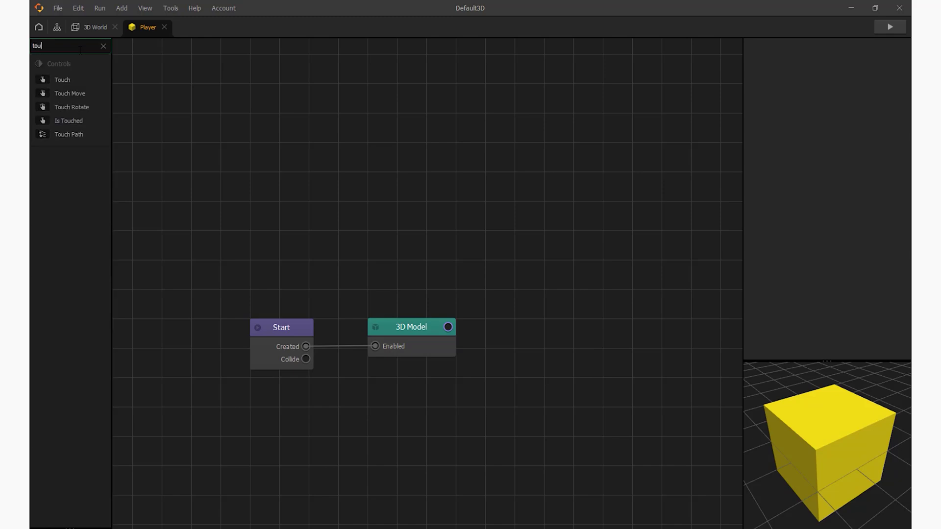
drag(63, 79, 248, 131)
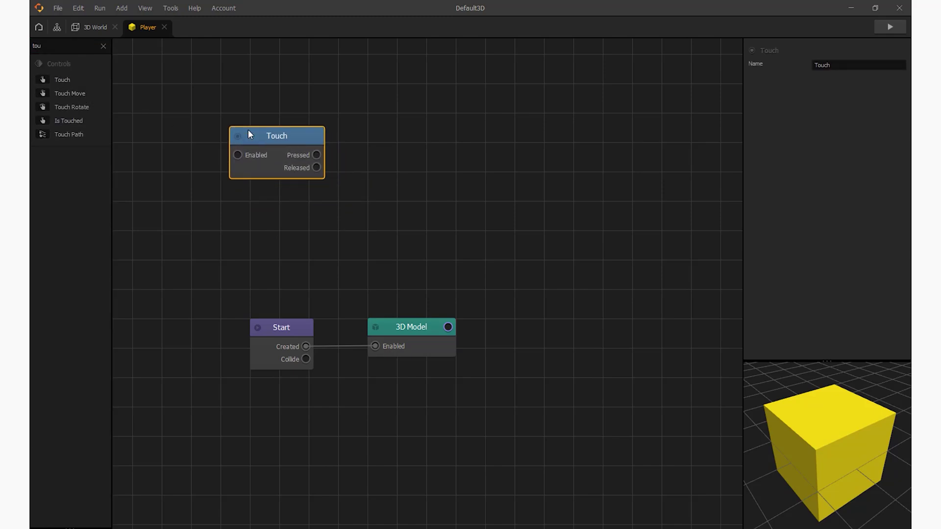
Add a Switch node and wire Touch Pressed/Released into its Trigger.
click(103, 46)
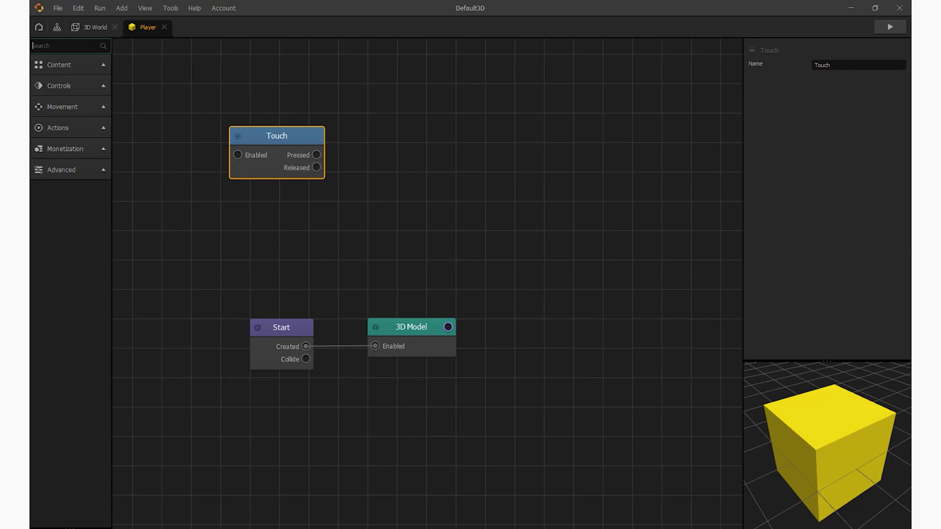
text(swit)
mouse_move(60, 79)
mouse_down()
mouse_move(278, 145)
mouse_move(381, 142)
mouse_move(365, 134)
mouse_up()
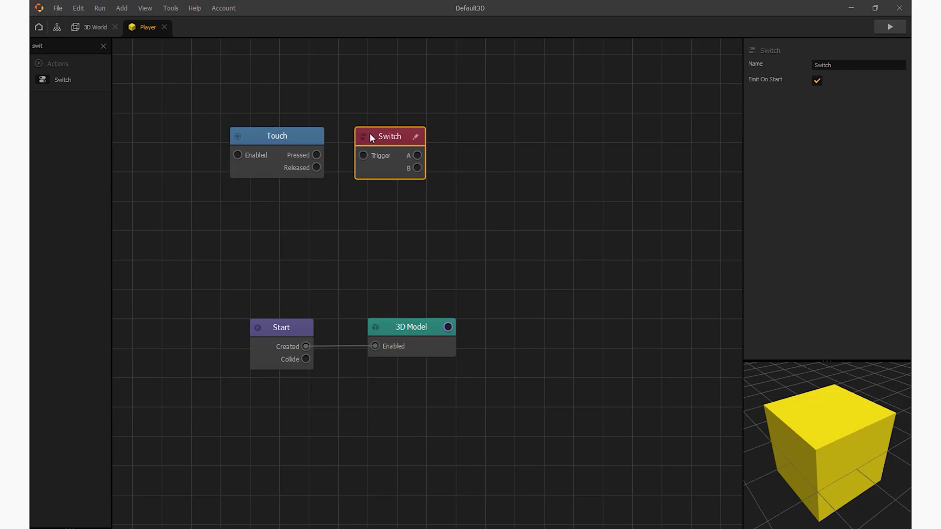
drag(317, 155, 362, 155)
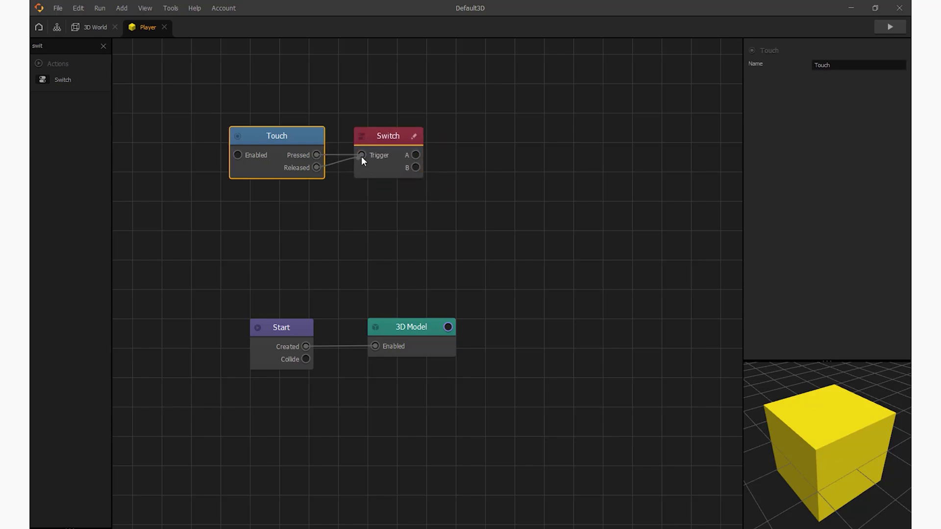
click(390, 195)
Add a State Machine node, wiring Switch A to State1 and B to State2.
click(58, 50)
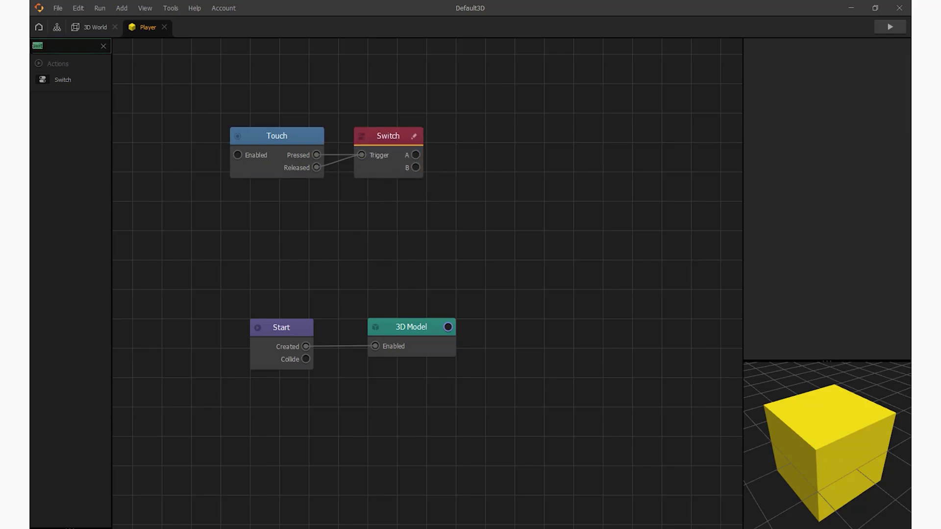
text(sta)
drag(68, 81, 185, 115)
drag(468, 125, 473, 131)
drag(416, 155, 456, 160)
drag(475, 129, 472, 134)
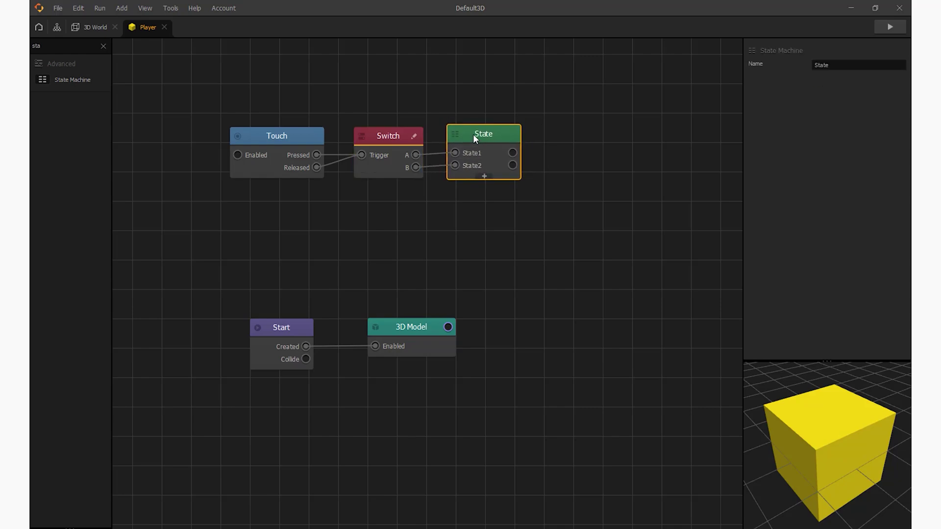
middle_drag(499, 163, 338, 176)
click(51, 47)
Add two Move nodes, driving the upper from State1 and the lower from State2.
key(BackSpace)
key(BackSpace)
key(BackSpace)
text(move)
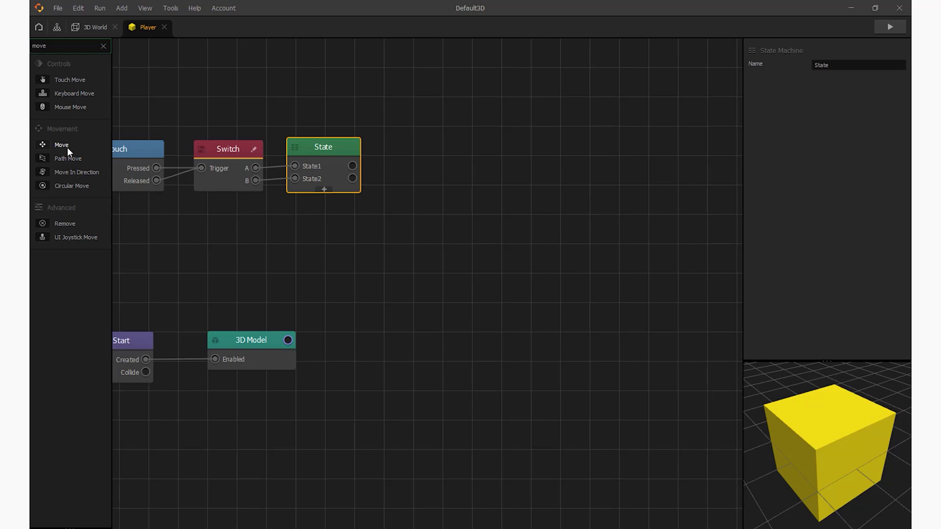
drag(67, 147, 312, 182)
drag(422, 117, 406, 108)
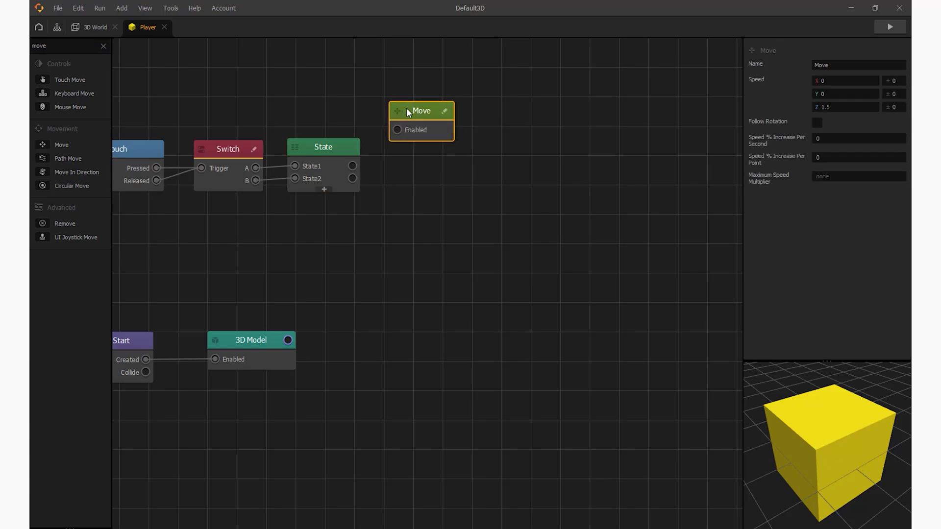
key(ctrl+d)
drag(419, 168, 419, 194)
drag(353, 167, 390, 138)
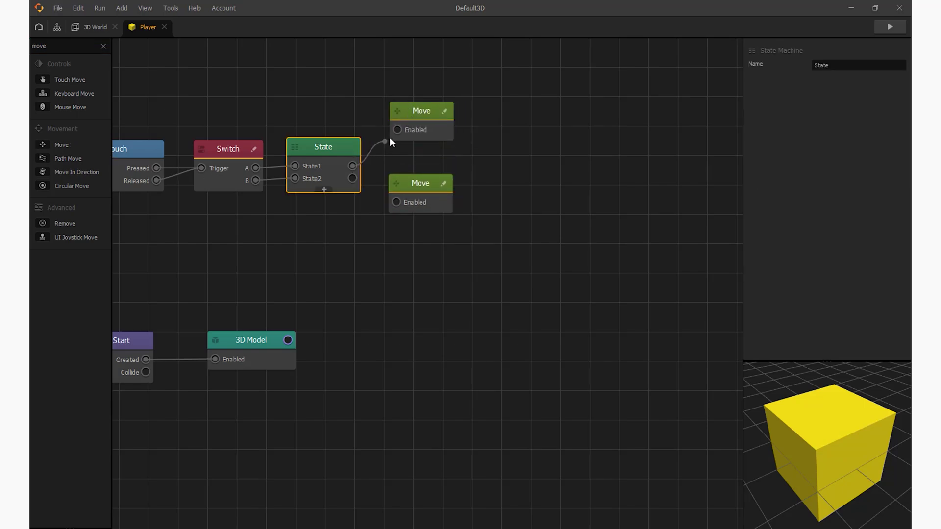
drag(406, 198, 402, 200)
Set the upper Move node's Z speed to -4, then edit the lower Move's Z speed.
click(420, 114)
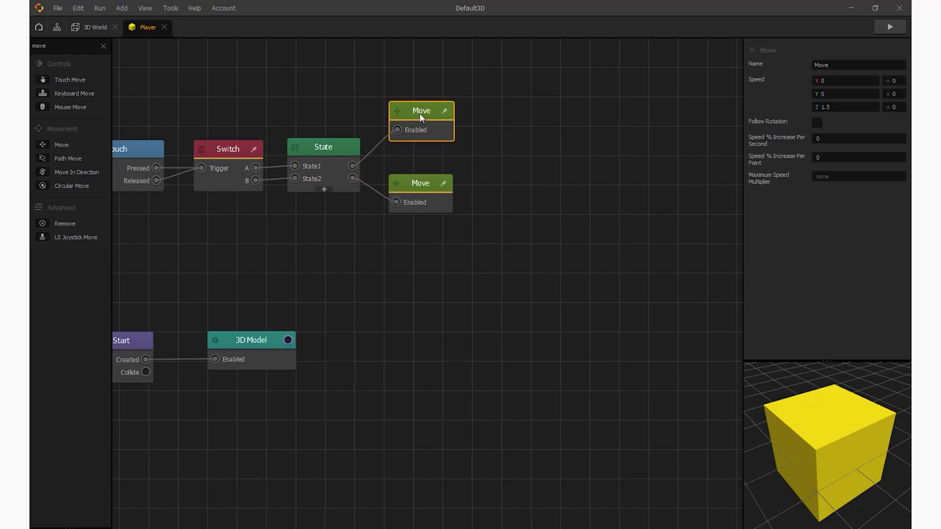
double_click(824, 106)
key(BackSpace)
text(-4)
click(397, 188)
click(801, 108)
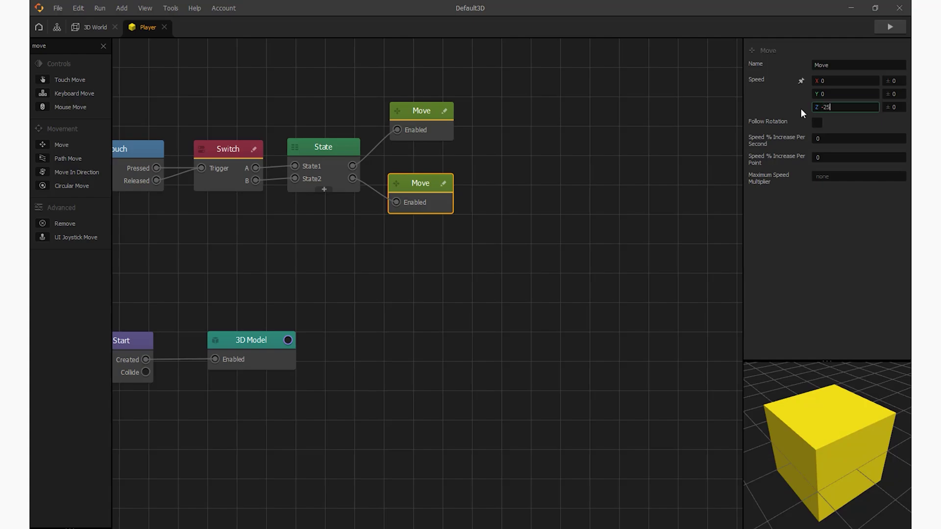
Connect Touch's Enabled input to Start's Created output.
drag(358, 250, 584, 244)
click(320, 177)
drag(376, 319, 372, 352)
Run a quick preview of the game and close it.
click(427, 230)
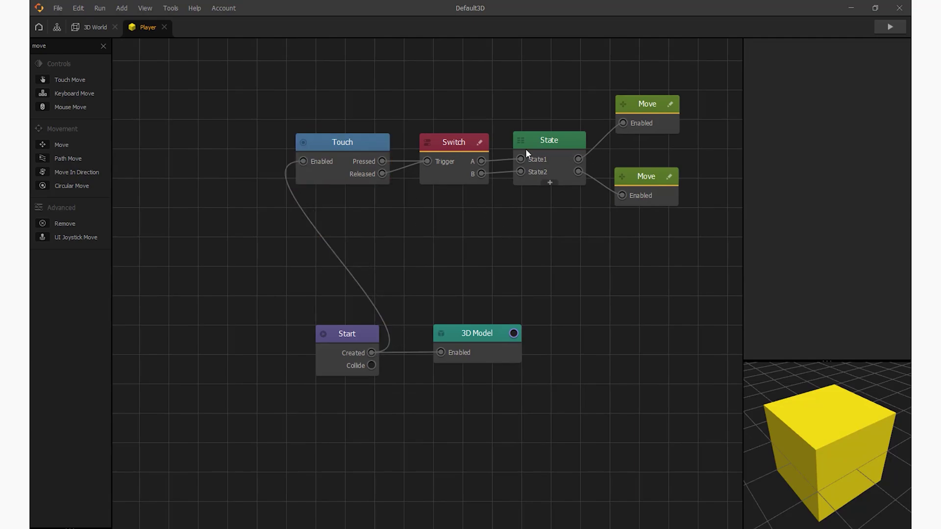
click(884, 29)
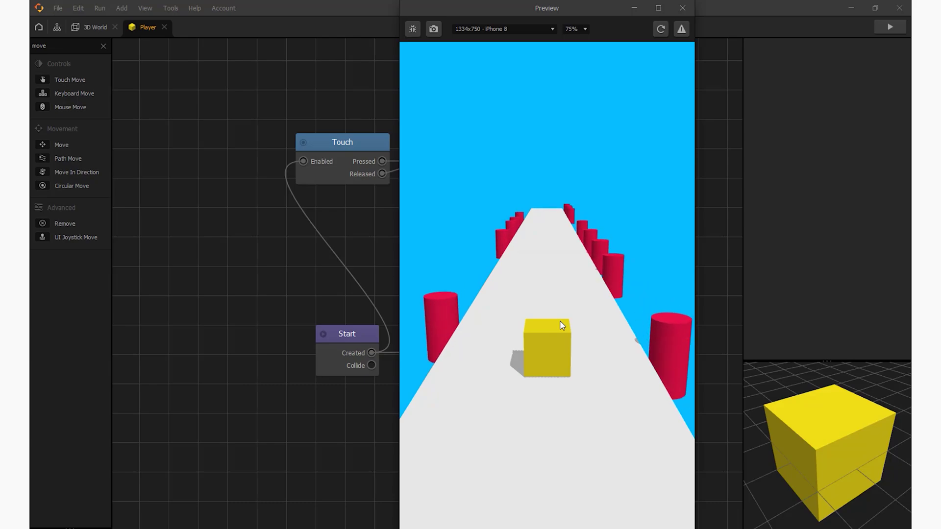
click(684, 10)
Add a Send node and wire Switch's B output into its In.
scroll(232, 194, down, 2)
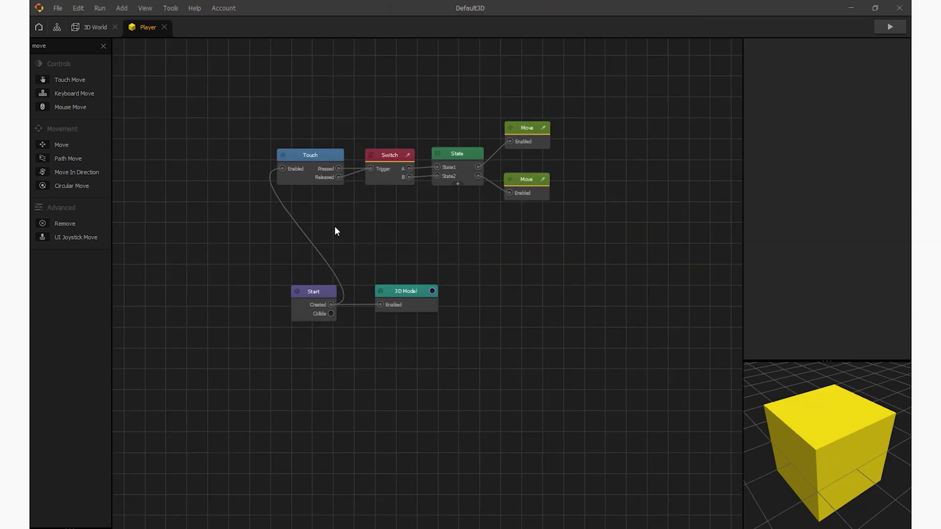
drag(314, 223, 189, 284)
click(61, 45)
text(send)
drag(60, 80, 395, 123)
scroll(405, 163, up, 2)
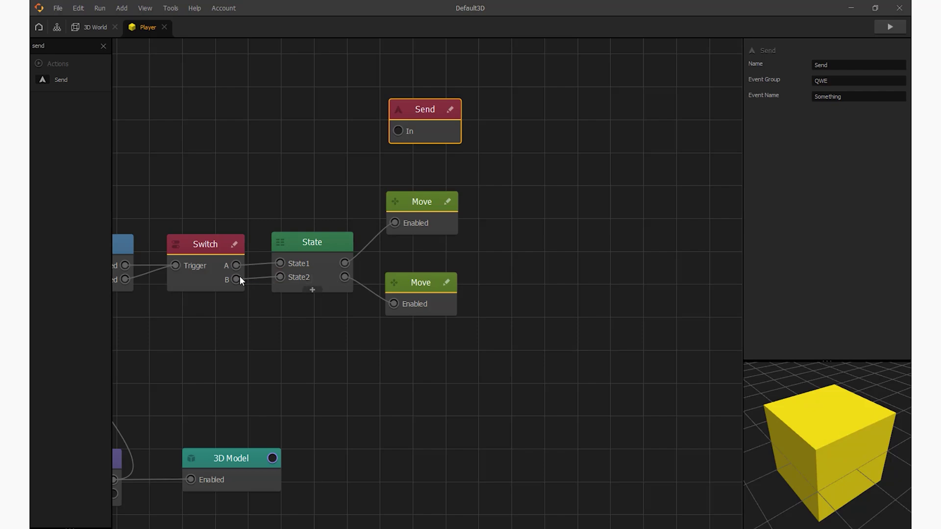
drag(236, 279, 417, 120)
Name the Send event 'Sendit' and return to the 3D World scene.
click(820, 97)
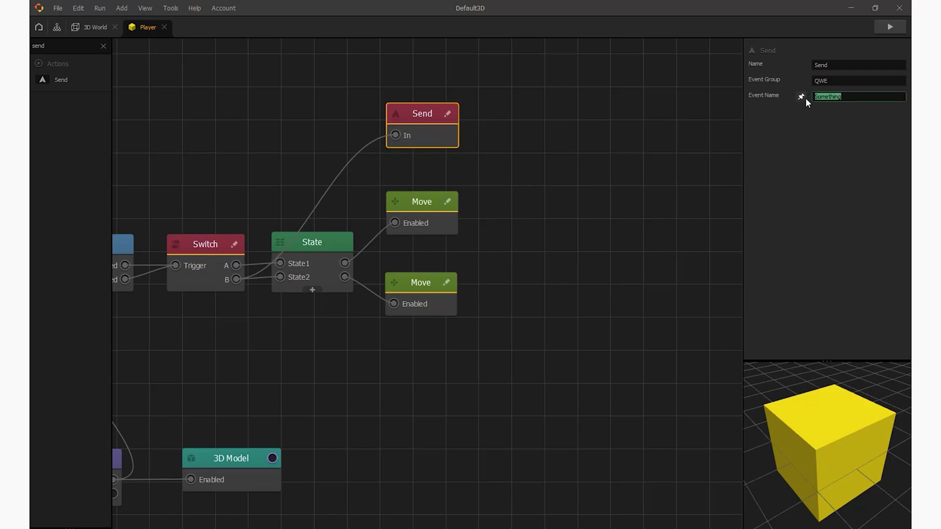
text(Sendit)
key(Return)
drag(407, 113, 404, 127)
scroll(544, 175, down, 2)
middle_drag(544, 174, 616, 144)
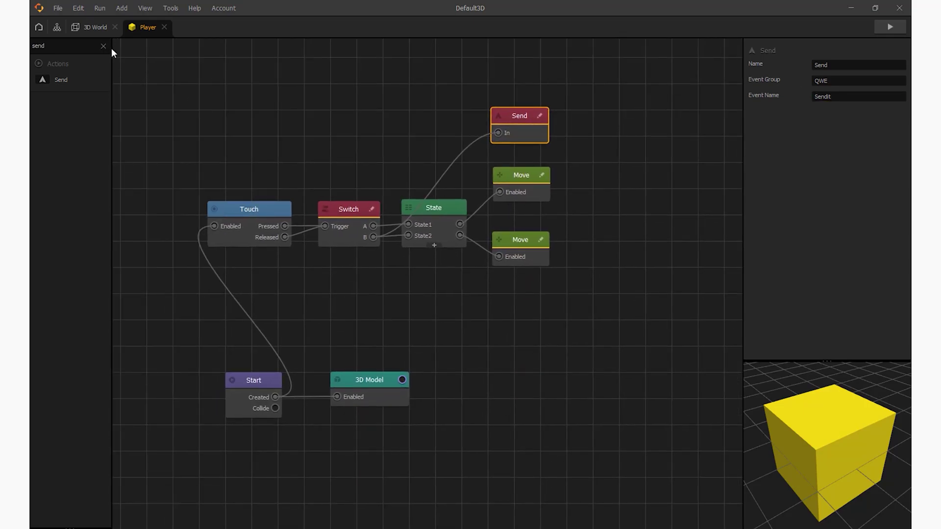
click(96, 27)
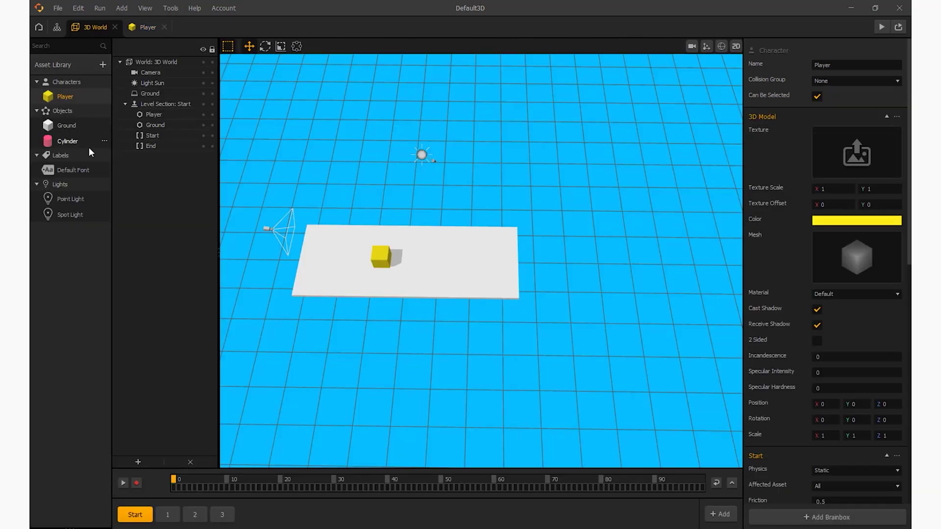
Duplicate the Ground asset, rename the copy 'Debris', and set its physics to None.
click(68, 126)
key(ctrl+v)
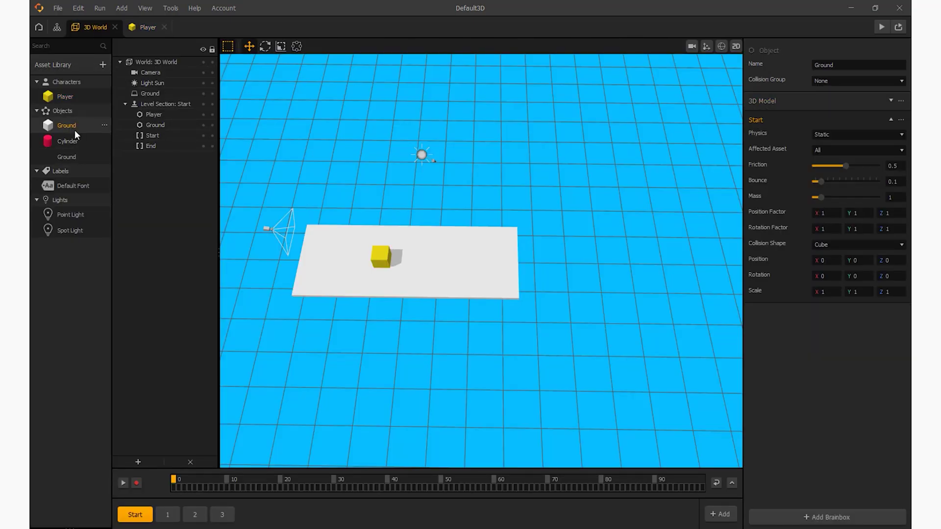
click(65, 157)
click(806, 64)
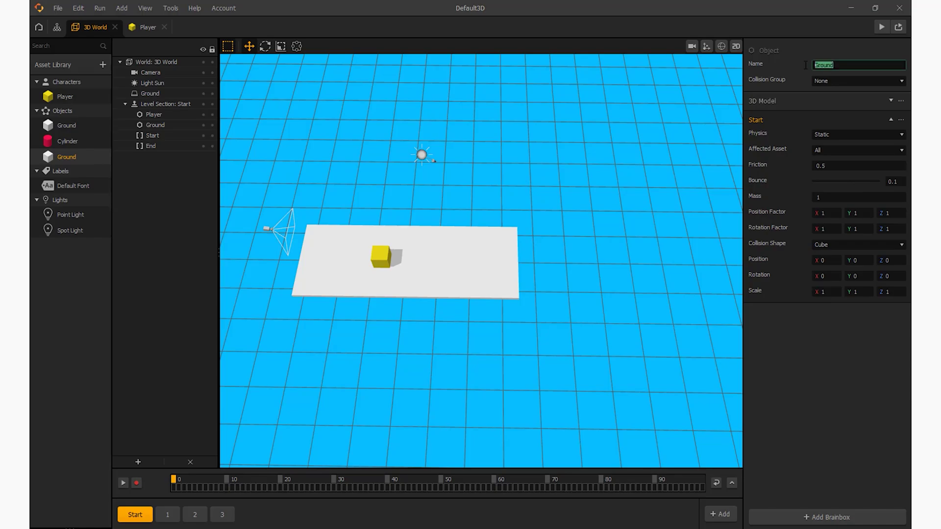
text(Debris)
click(827, 132)
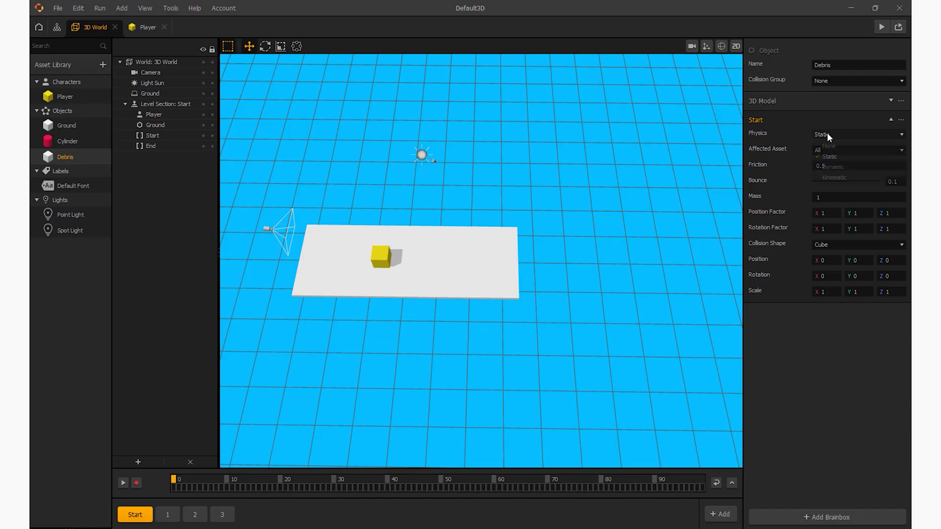
click(828, 146)
click(800, 121)
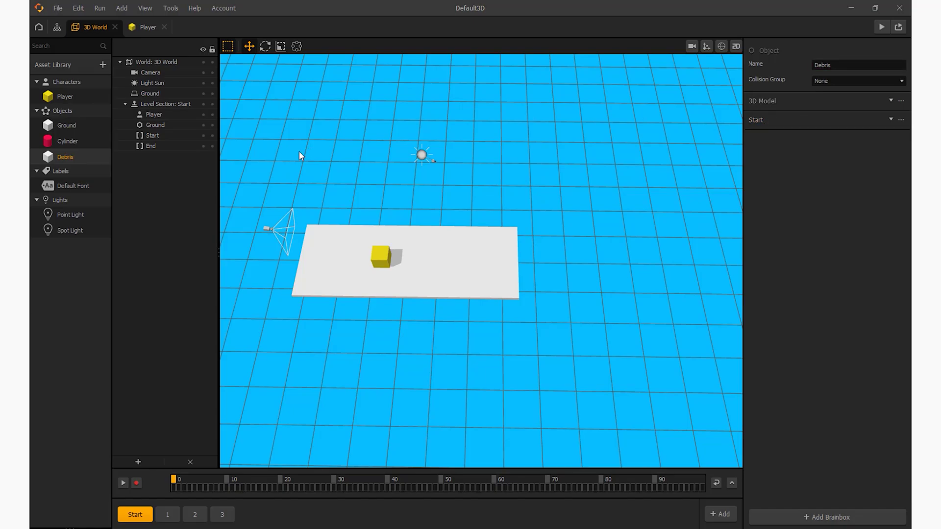
In the Debris graph, add a Trail node, discarding a trial Random node.
double_click(69, 156)
drag(317, 244, 390, 230)
click(74, 45)
text(random)
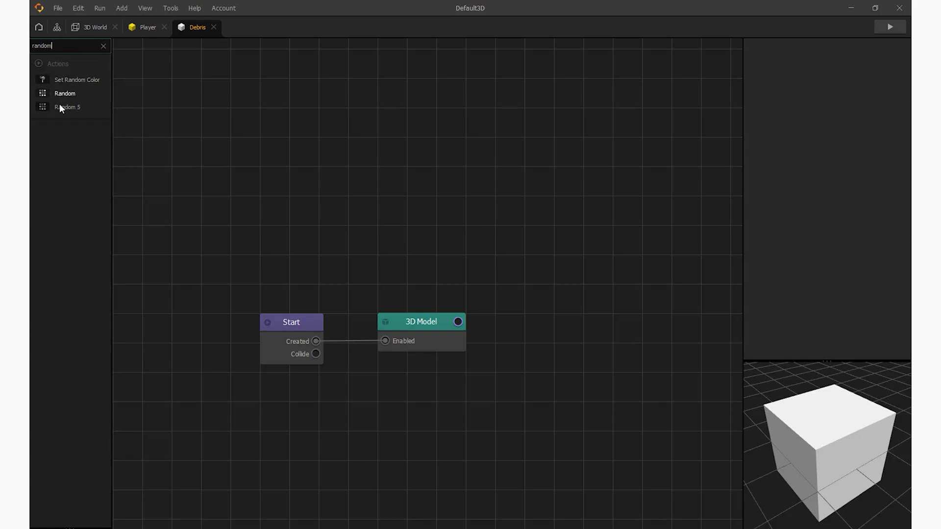
drag(59, 108, 316, 341)
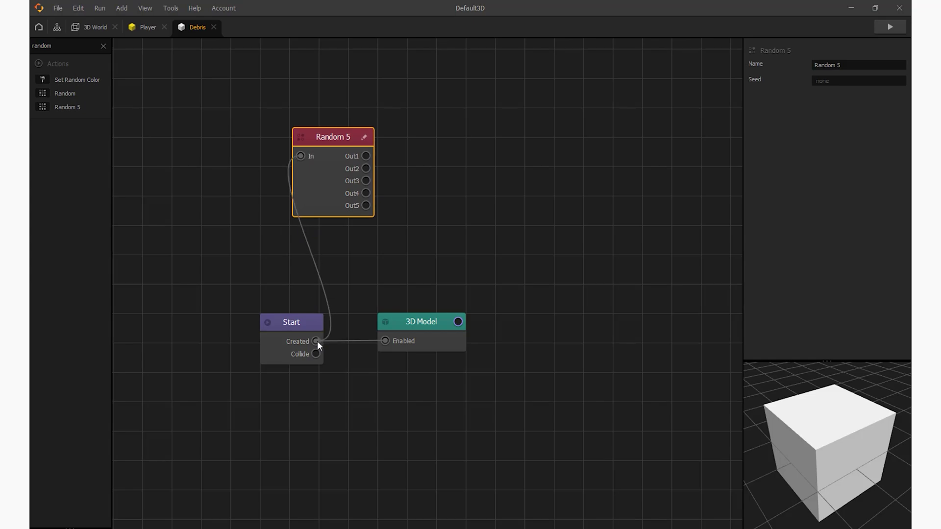
click(245, 220)
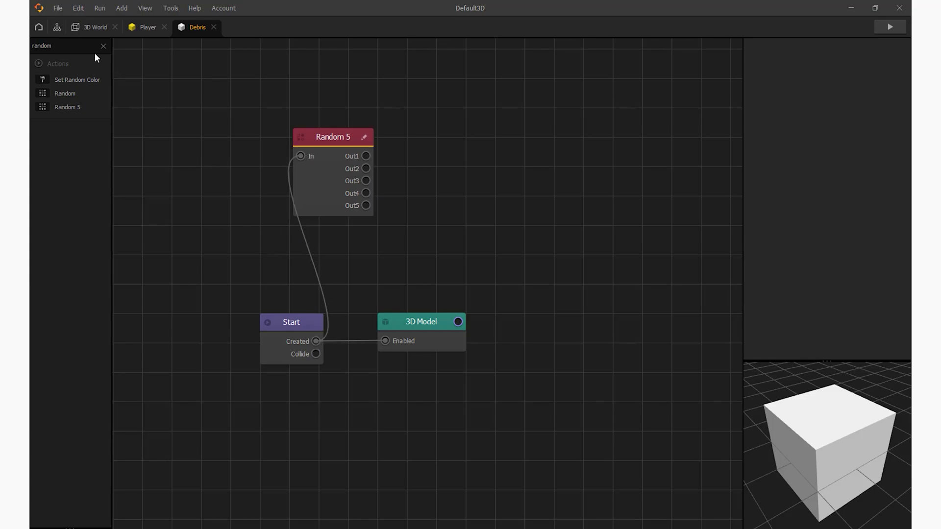
click(103, 46)
text(trail)
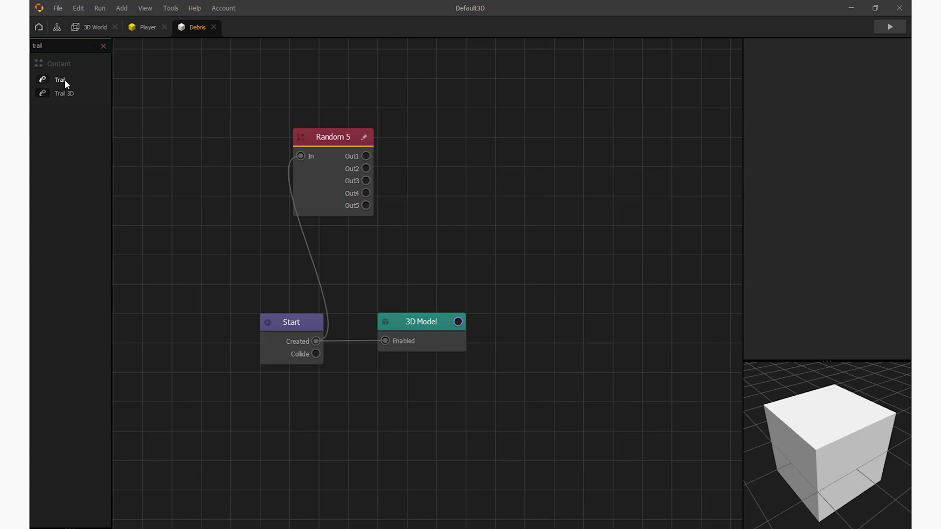
drag(59, 80, 445, 138)
drag(338, 141, 322, 141)
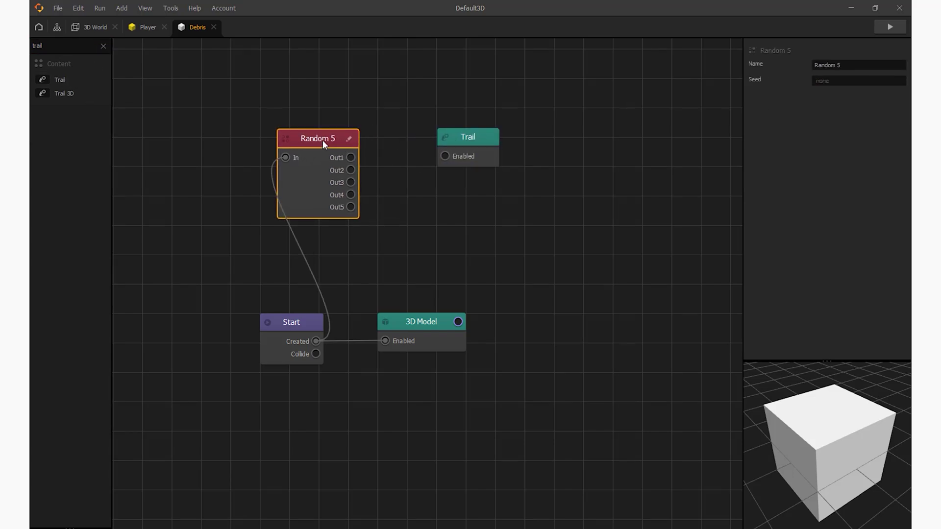
key(Delete)
Enable Trail from Start's Created, set trail width 7, and delete the Start→3D Model link.
drag(466, 139, 317, 341)
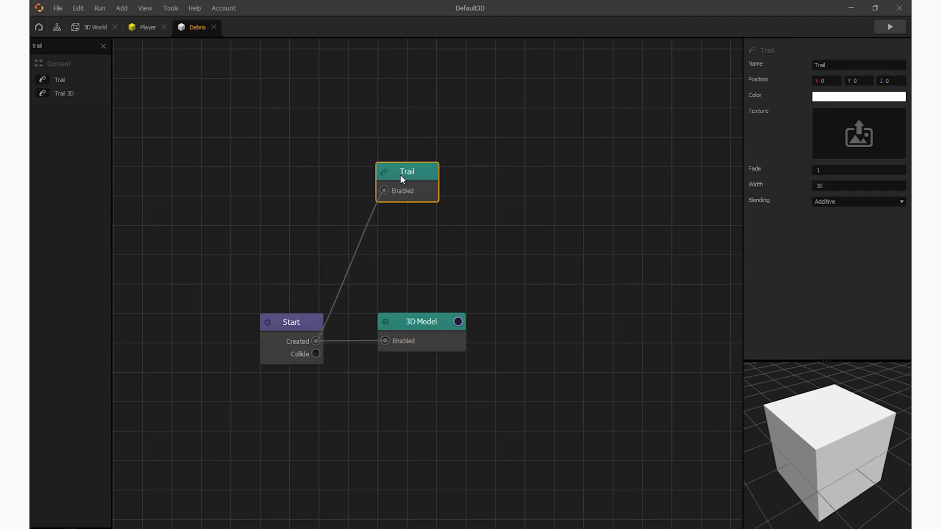
drag(399, 175, 404, 240)
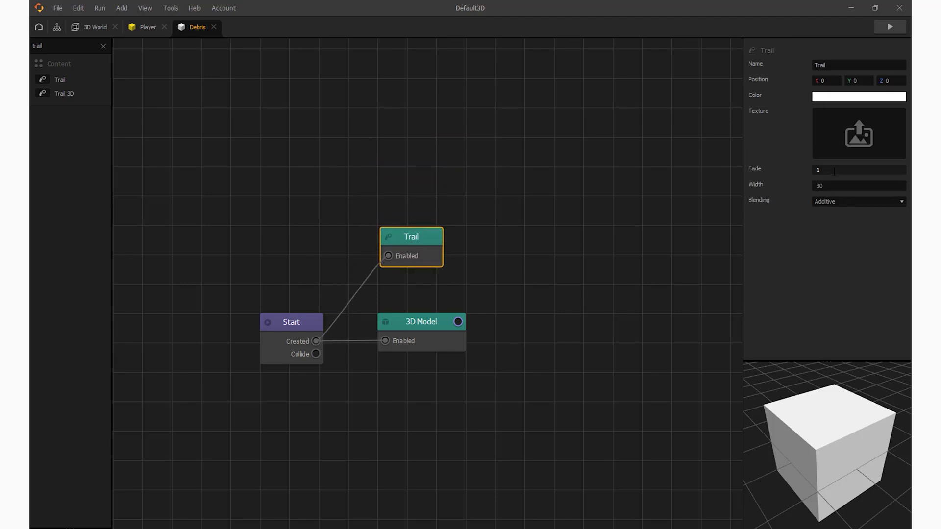
drag(834, 172, 786, 185)
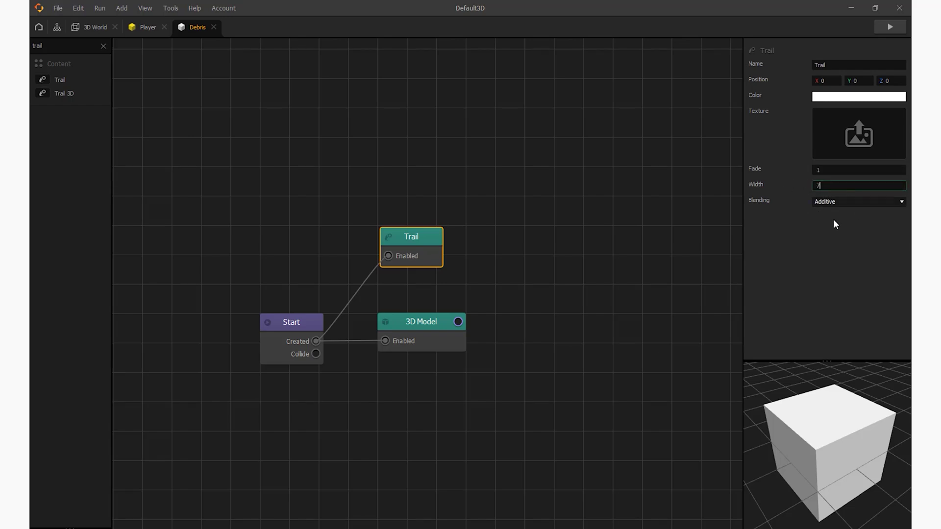
click(528, 288)
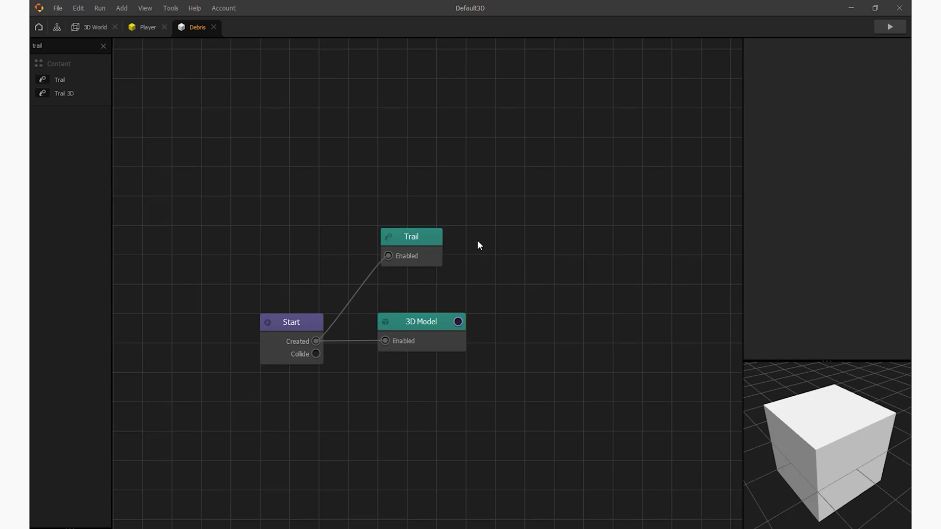
drag(477, 241, 474, 254)
key(Delete)
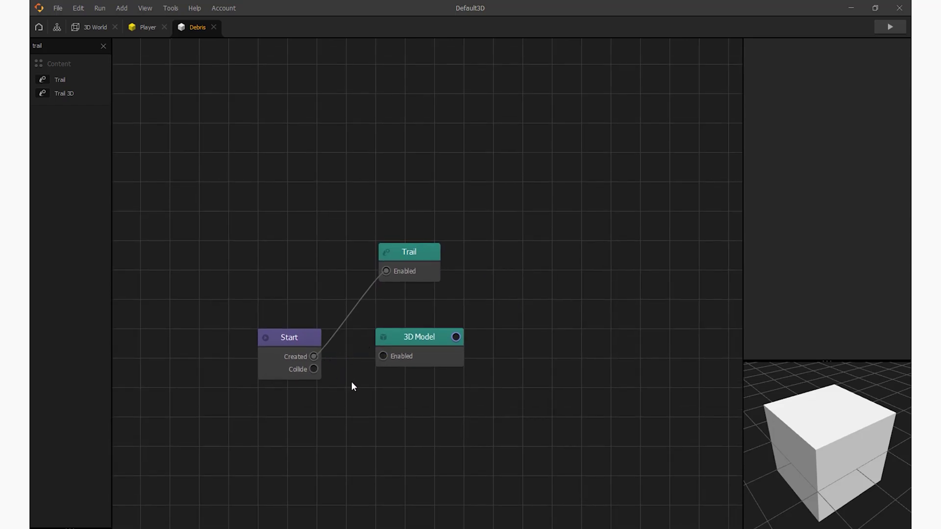
Add a Move node with Z speed 50 and Follow Rotation on, then return to 3D World.
scroll(341, 214, down, 3)
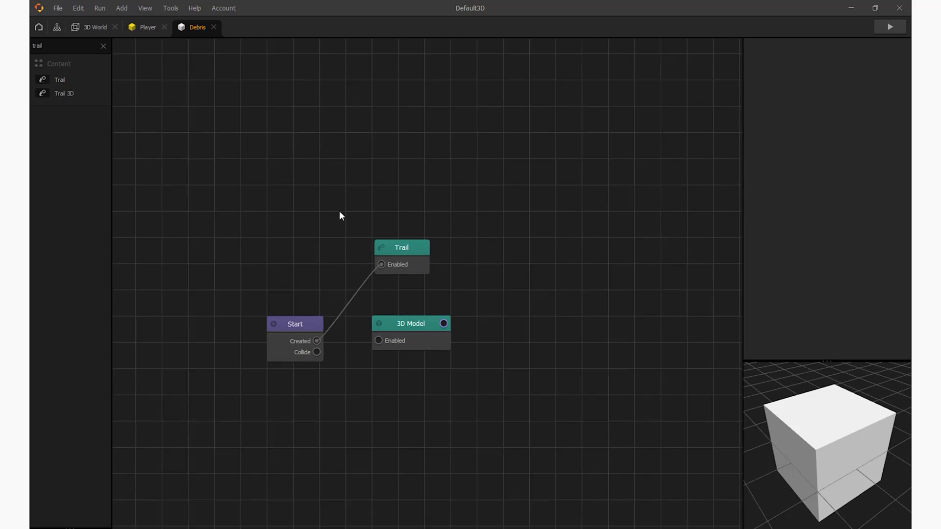
drag(351, 178, 358, 199)
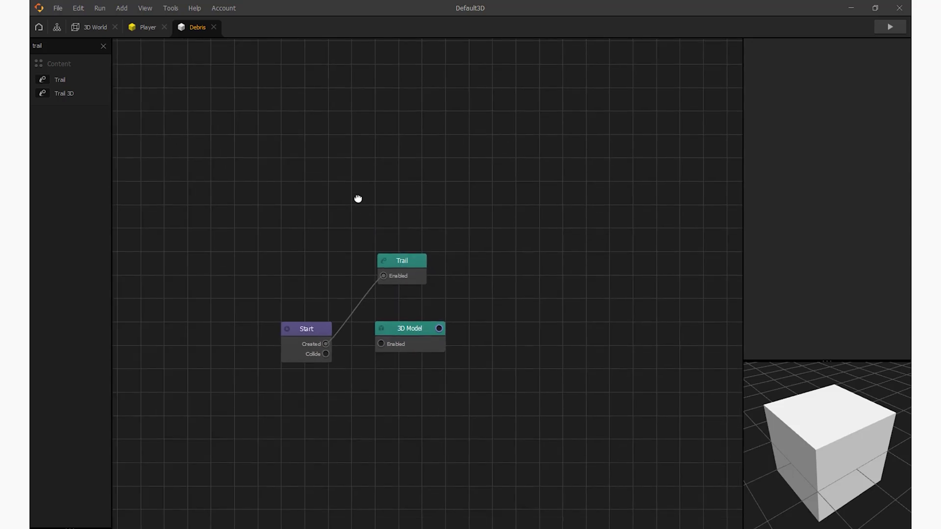
click(59, 46)
text(move)
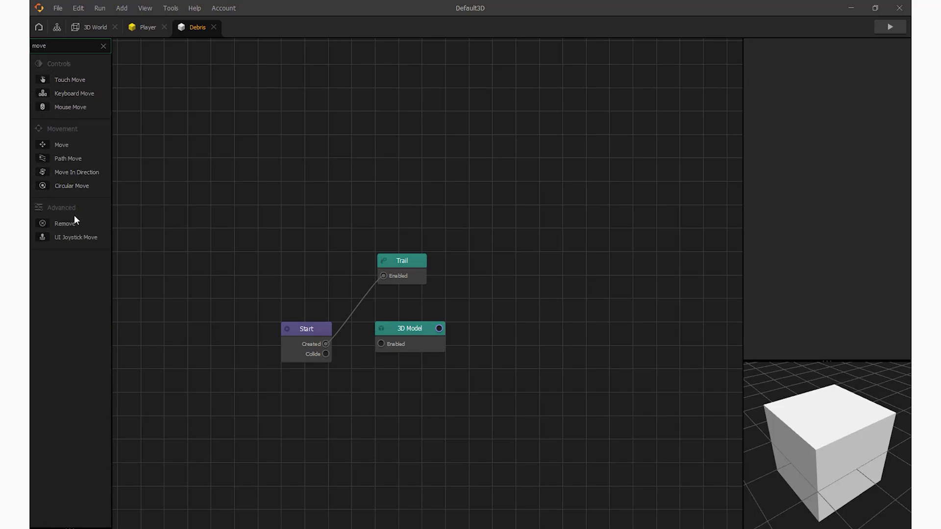
drag(67, 146, 325, 345)
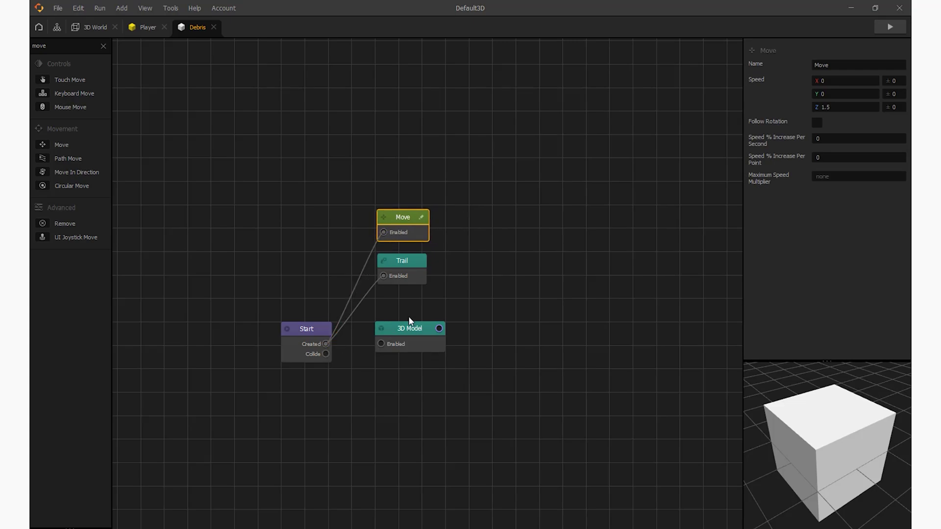
drag(847, 107, 812, 108)
text(50)
click(817, 122)
click(579, 251)
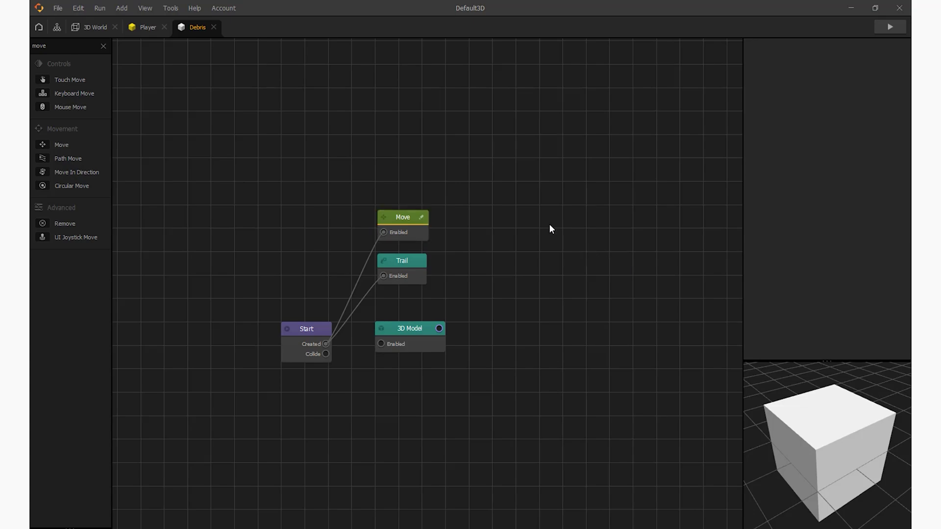
click(95, 28)
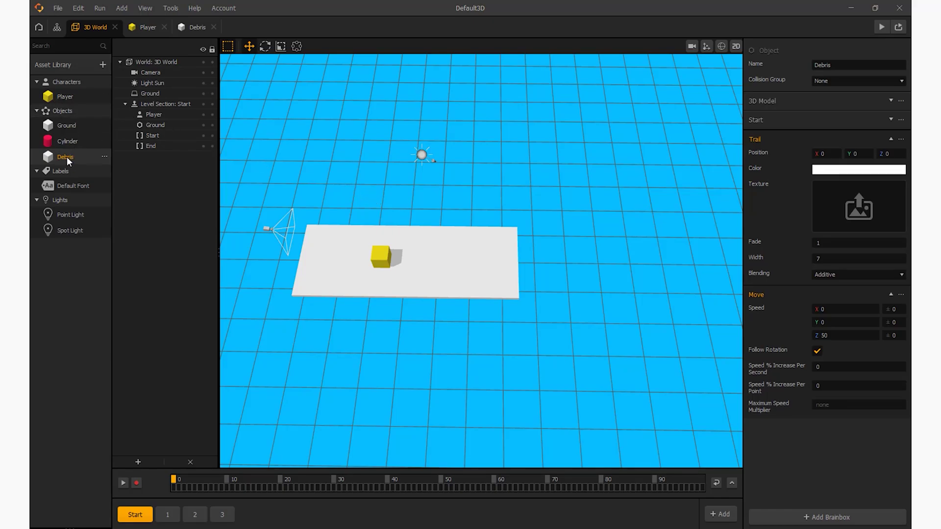
Duplicate Debris, rename the copy 'Spawner', and keep its physics at None.
key(ctrl+d)
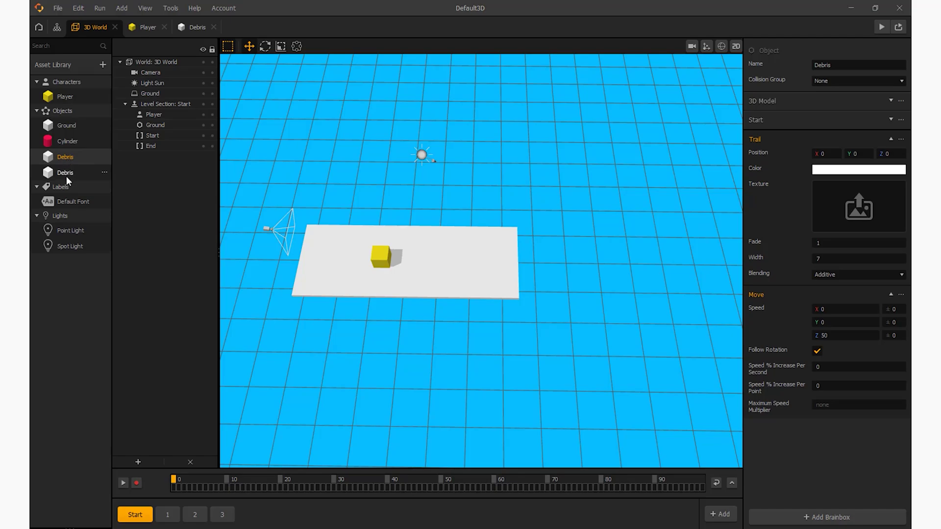
double_click(811, 65)
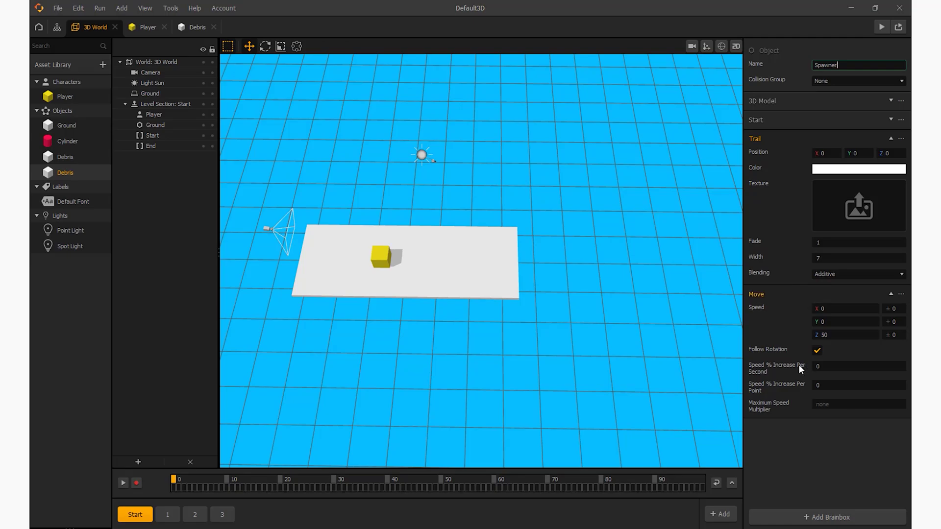
click(816, 101)
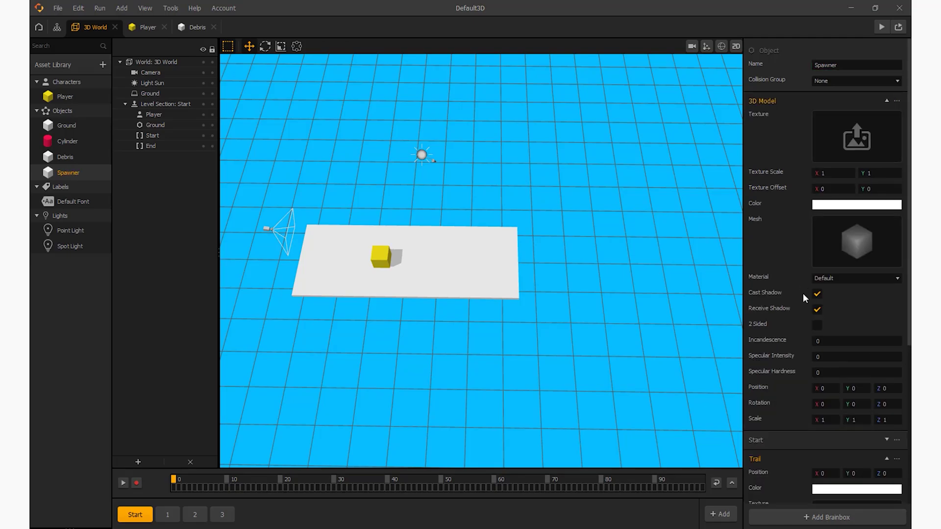
click(796, 442)
scroll(801, 408, down, 2)
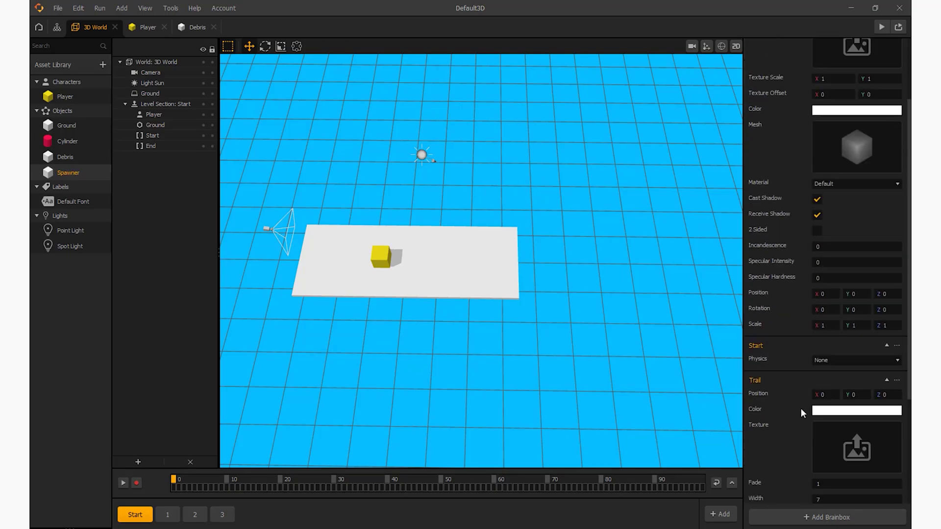
click(841, 360)
click(827, 374)
Remove Spawner's Move and Trail nodes, wire Start Created to 3D Model Enabled, then return to 3D World.
double_click(76, 171)
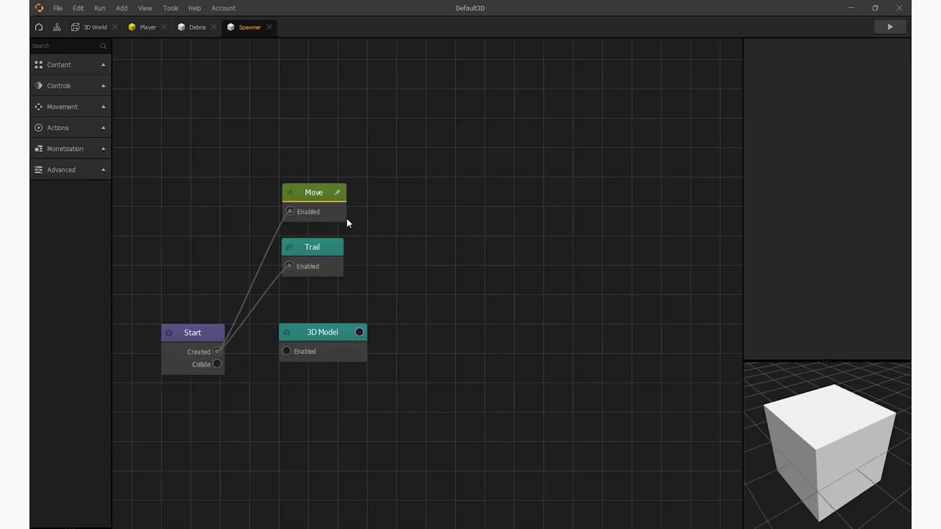
click(321, 205)
shift+click(338, 274)
key(Delete)
drag(349, 218, 440, 212)
drag(309, 346, 377, 346)
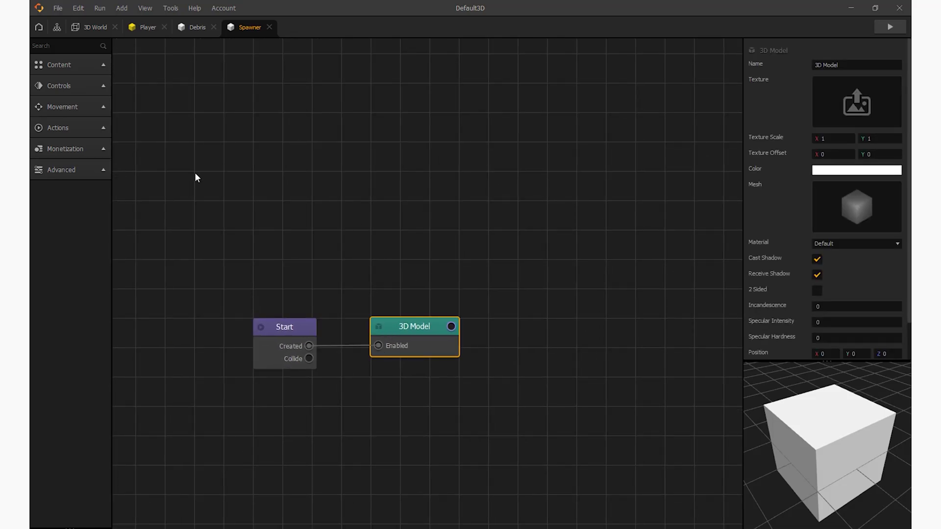
click(93, 28)
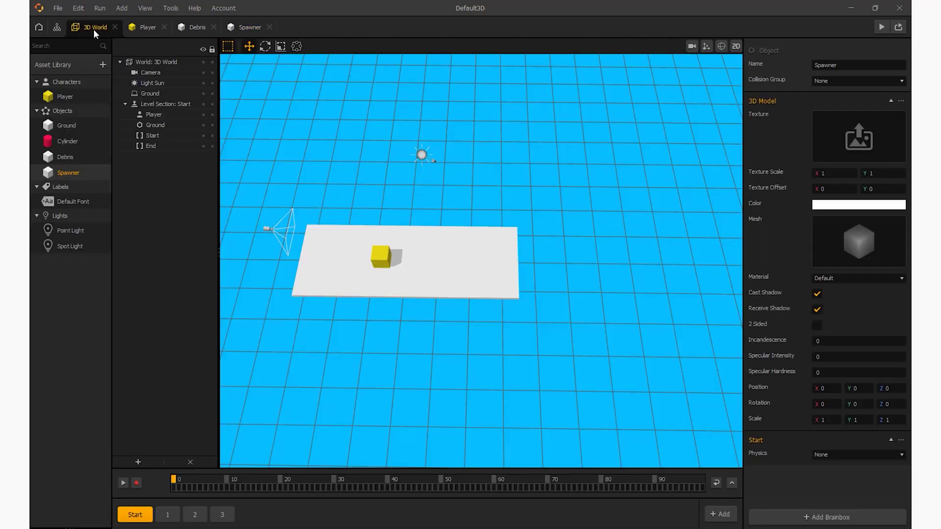
Place a Spawner into the scene and colour the Spawner asset red.
drag(455, 270, 446, 194)
right_drag(458, 221, 501, 224)
middle_drag(501, 224, 224, 174)
click(68, 173)
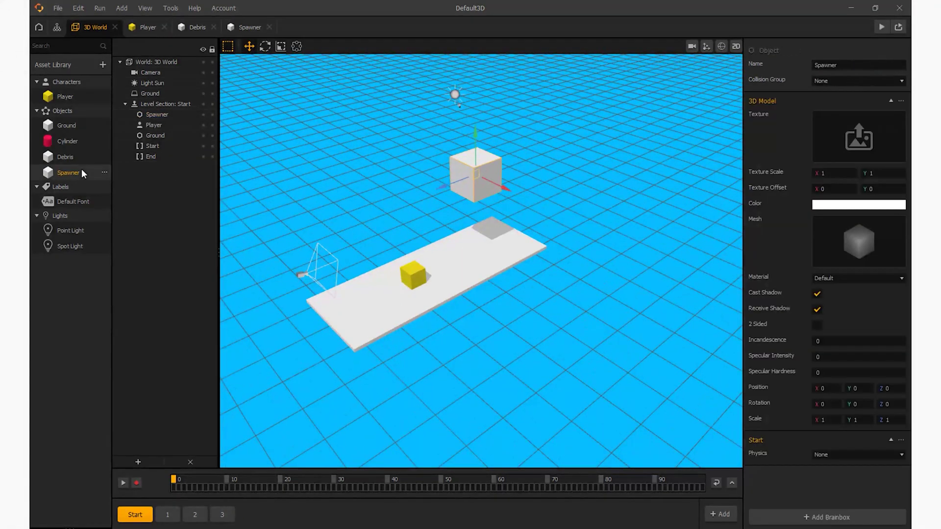
click(844, 205)
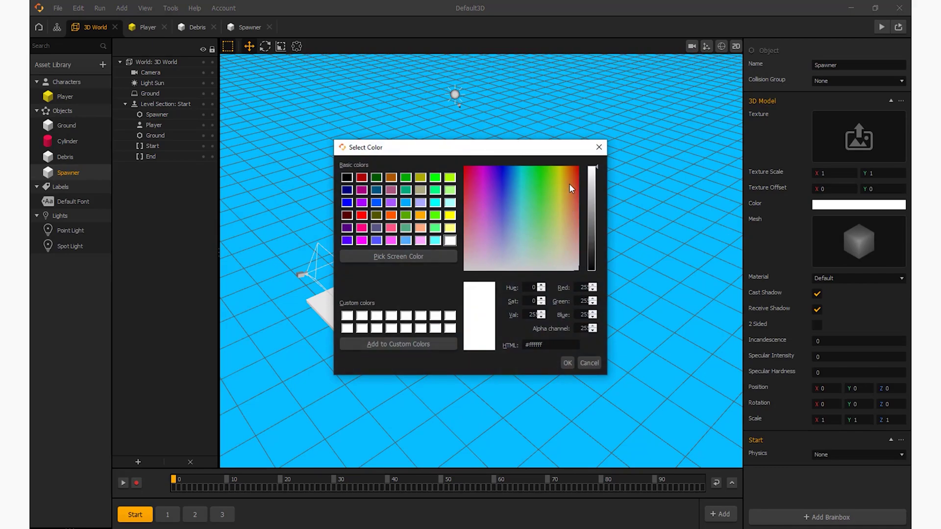
click(574, 178)
click(567, 362)
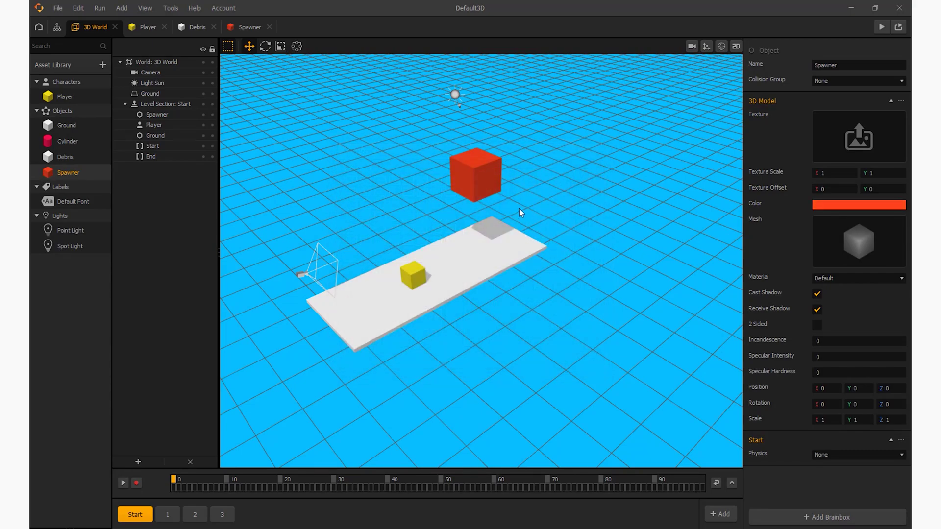
Set both the Spawner's and the yellow Player cube's X position to 0.
click(691, 47)
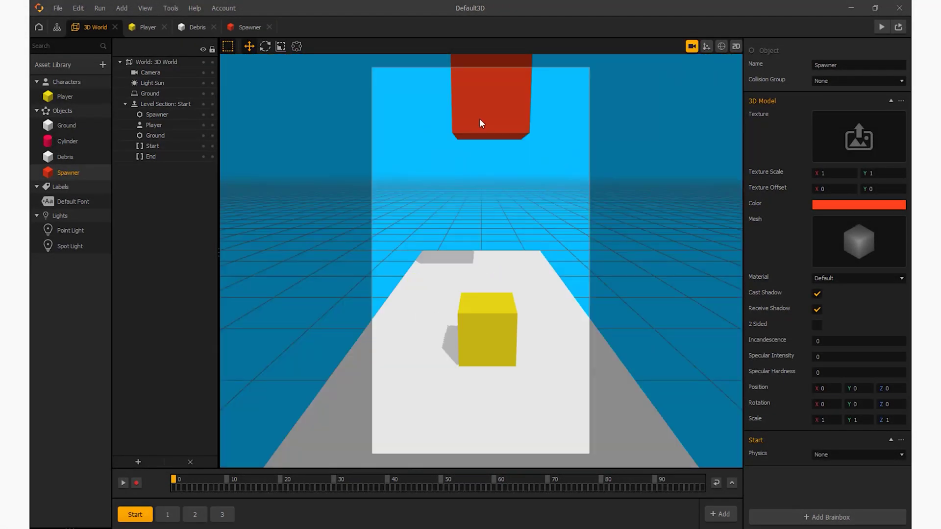
click(479, 118)
drag(492, 72, 481, 228)
click(828, 64)
text(0)
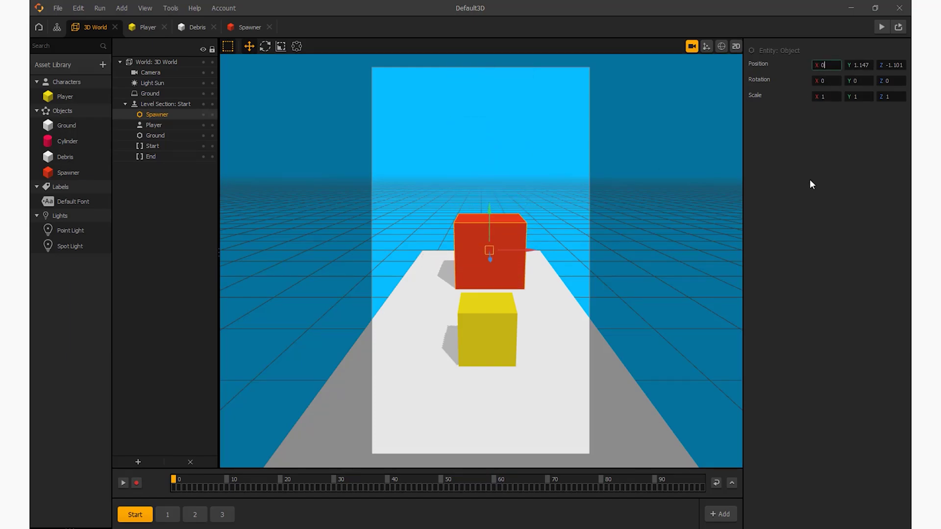
key(Return)
click(513, 317)
double_click(828, 66)
text(0)
click(834, 181)
Raise the Spawner above the track and scale it to 0.5 on all axes.
click(501, 243)
drag(481, 214, 483, 169)
click(692, 47)
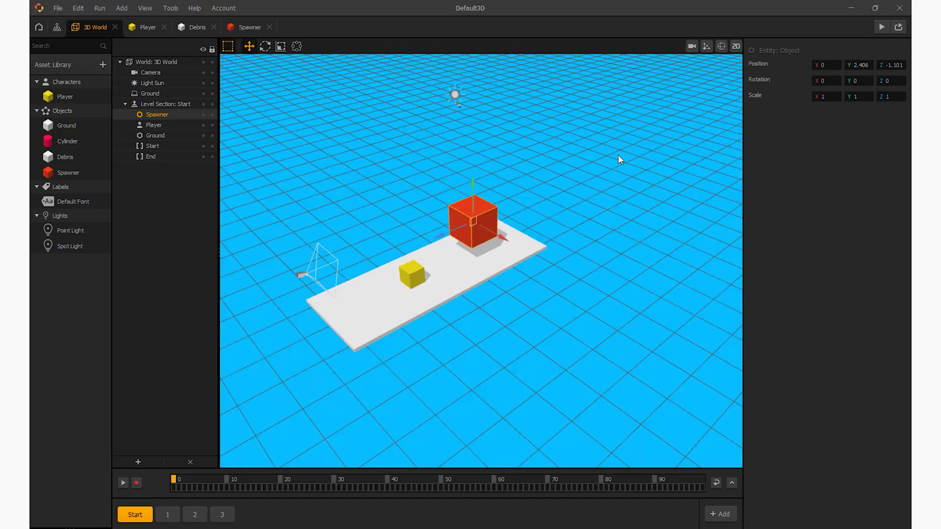
click(827, 96)
text(0.5)
key(Tab)
text(0.5)
key(Tab)
text(0.5)
key(Return)
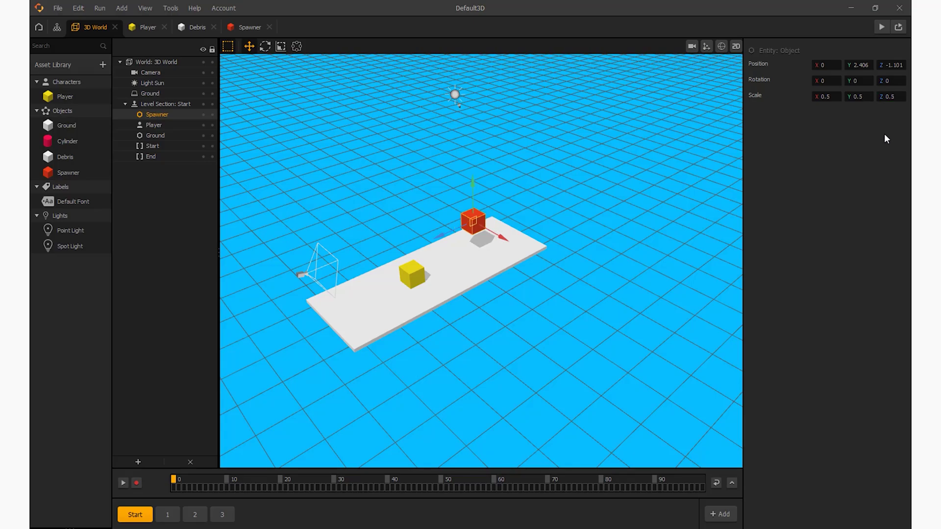
Rescale the Spawner to 0.3 and slide it toward the far end of the track.
click(553, 202)
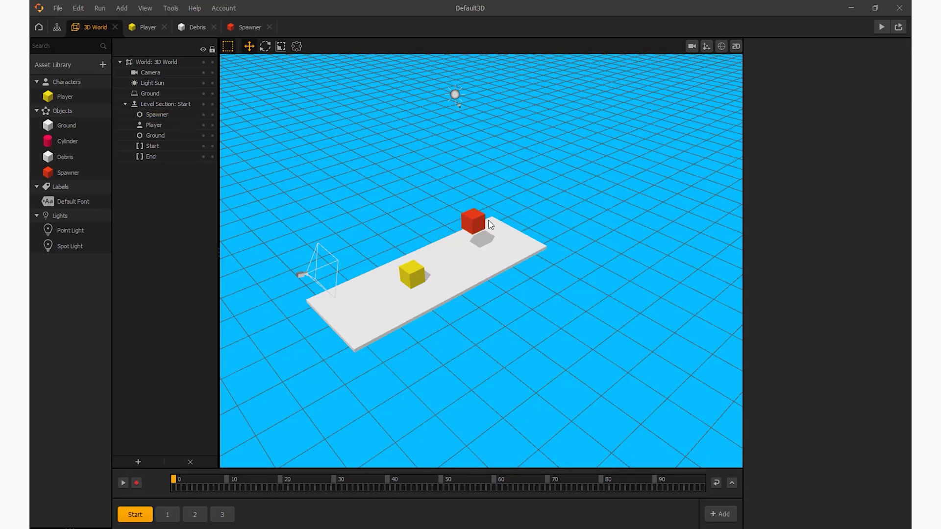
click(692, 46)
click(691, 45)
click(483, 218)
drag(836, 98, 892, 97)
text(330.3)
key(Return)
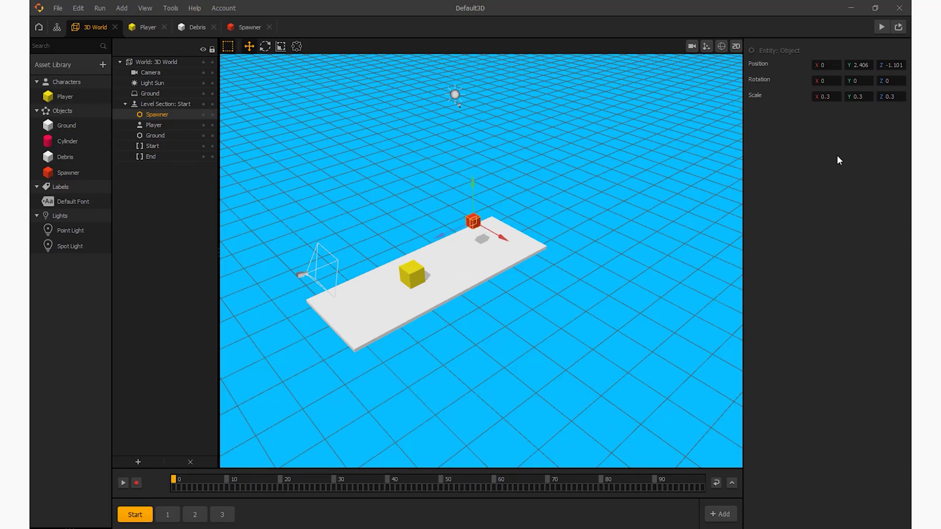
drag(444, 235, 462, 251)
middle_drag(484, 242, 532, 244)
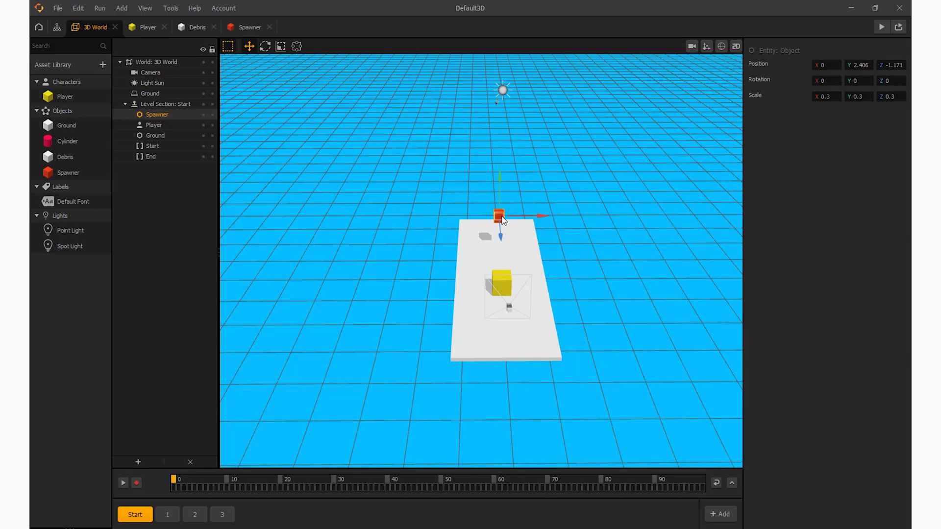
Duplicate the Spawner to its left and right, making a row of three.
key(ctrl+d)
click(508, 211)
click(501, 215)
key(alt+Right)
click(502, 215)
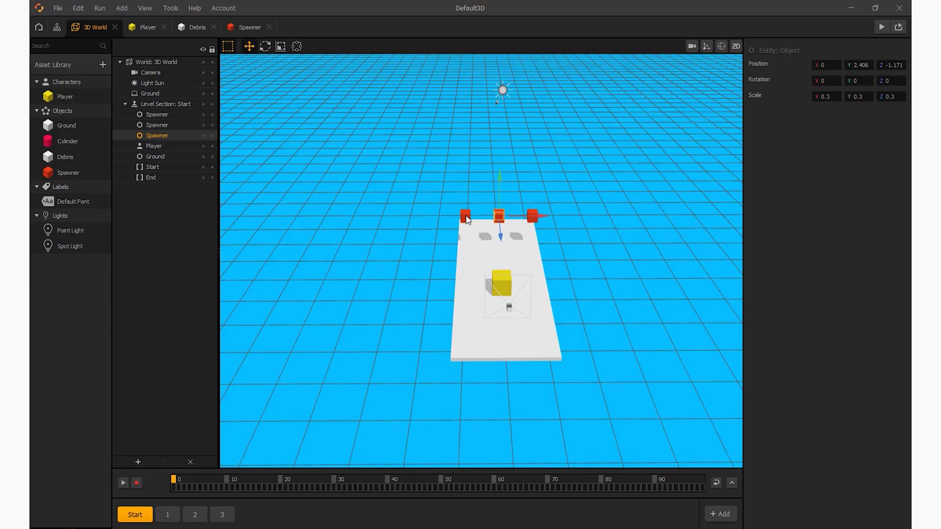
Raise all three spawners higher above the track.
shift+click(466, 219)
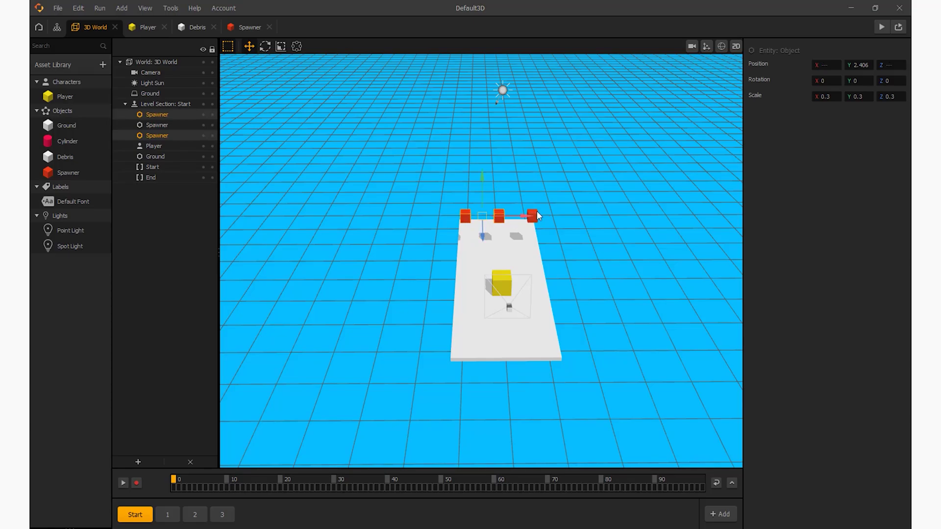
shift+click(525, 216)
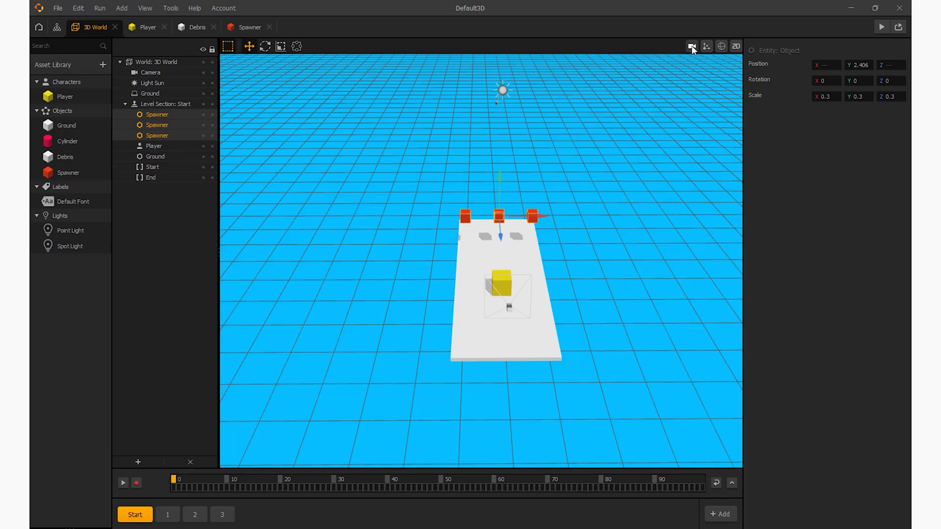
click(691, 47)
drag(482, 182, 486, 95)
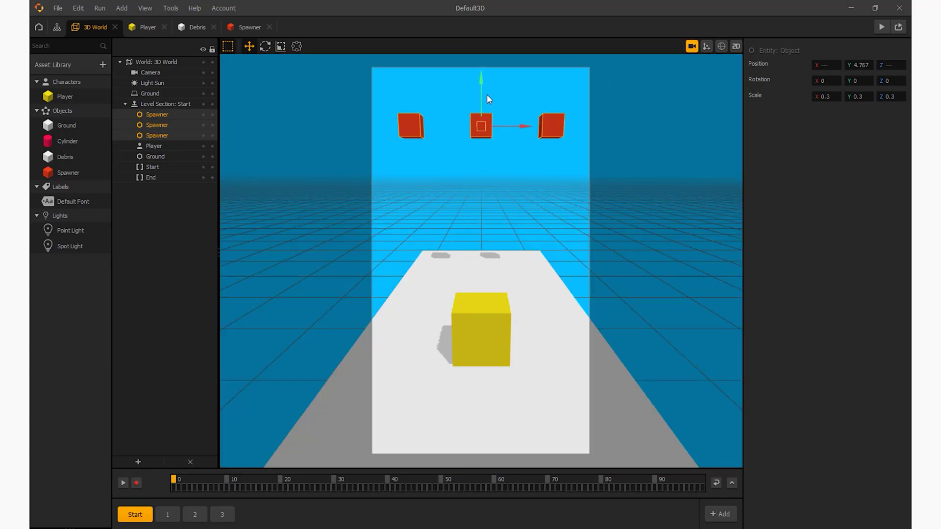
click(446, 147)
Duplicate the two outer spawners and lower the copies slightly.
click(414, 125)
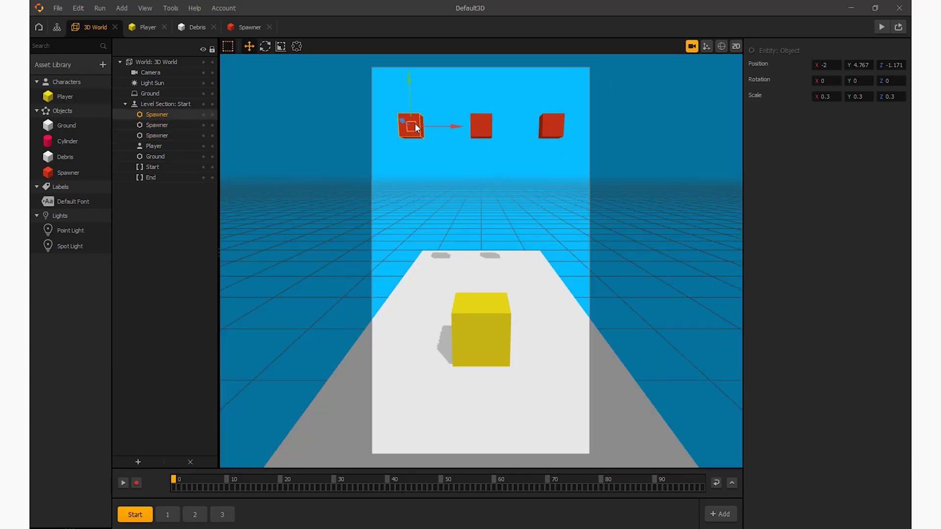
shift+click(554, 129)
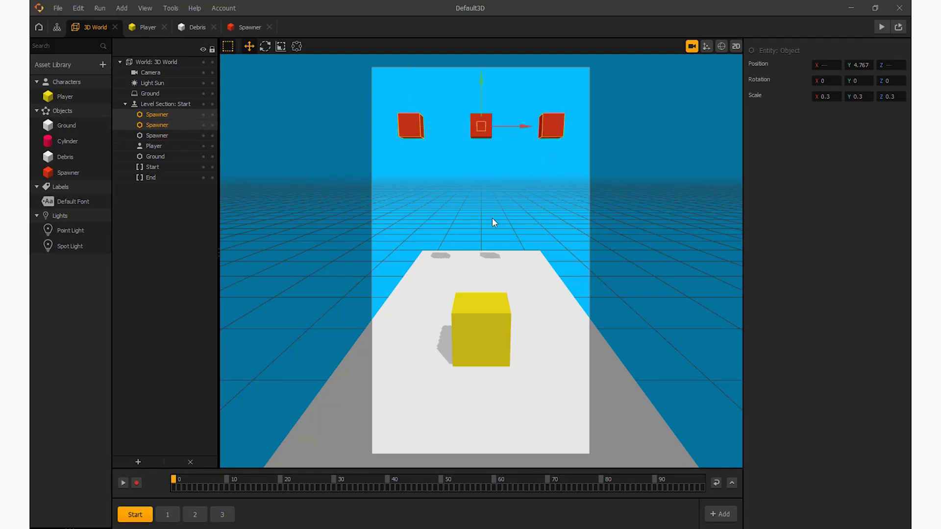
key(ctrl+d)
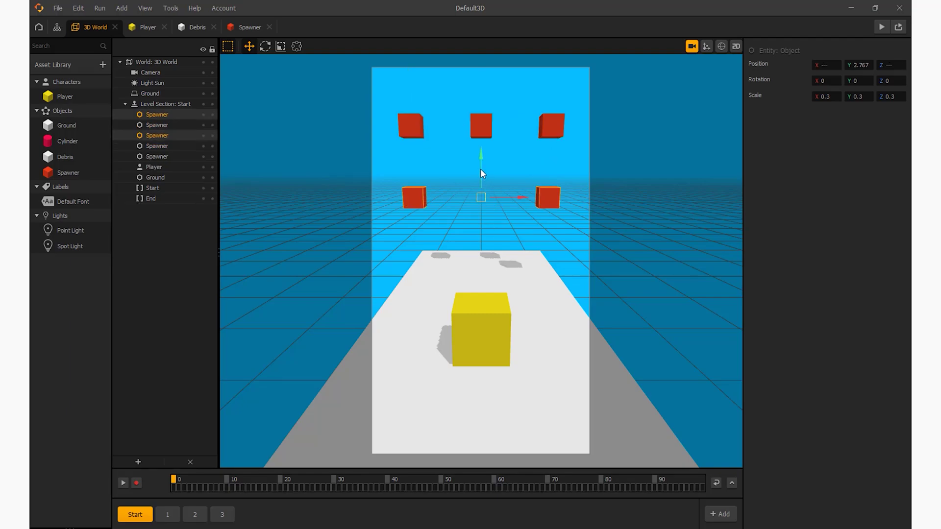
drag(481, 169, 484, 188)
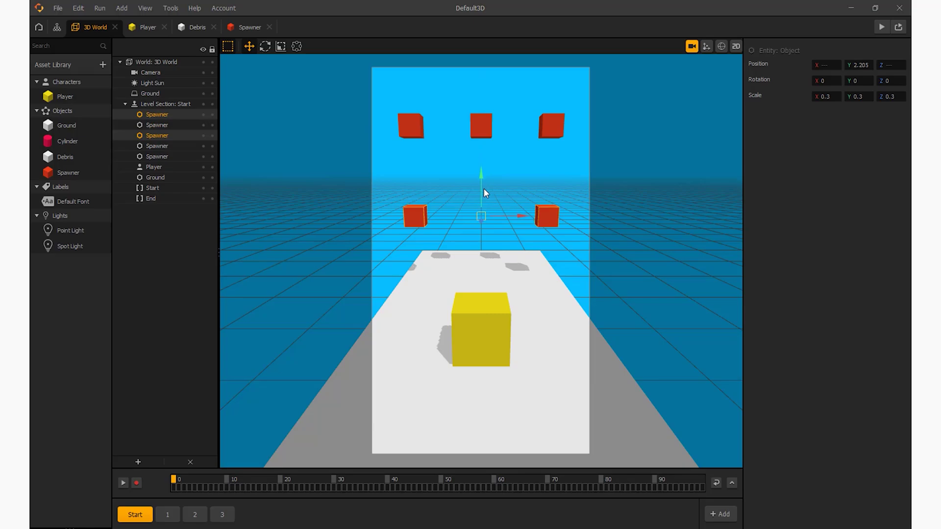
click(530, 173)
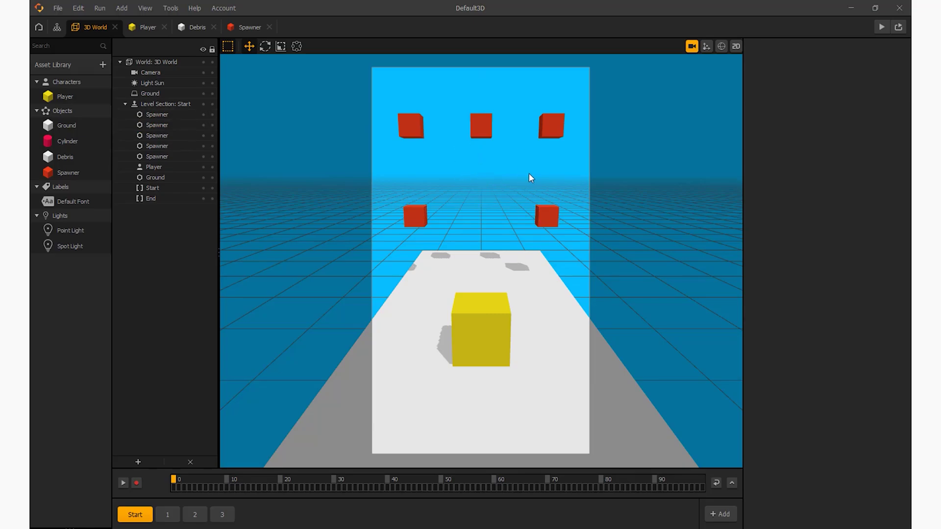
click(692, 45)
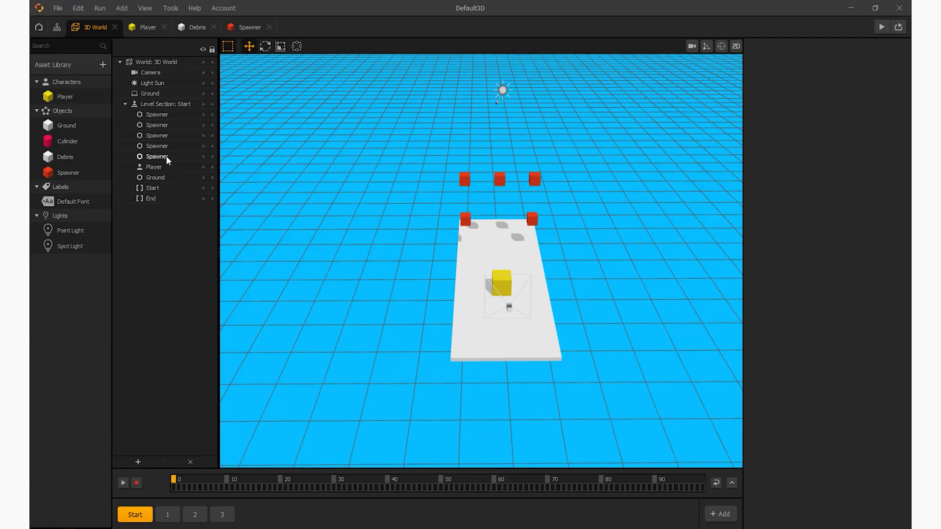
Parent the fifth spawner to the Player and run a game preview.
drag(167, 159, 160, 116)
drag(157, 157, 157, 169)
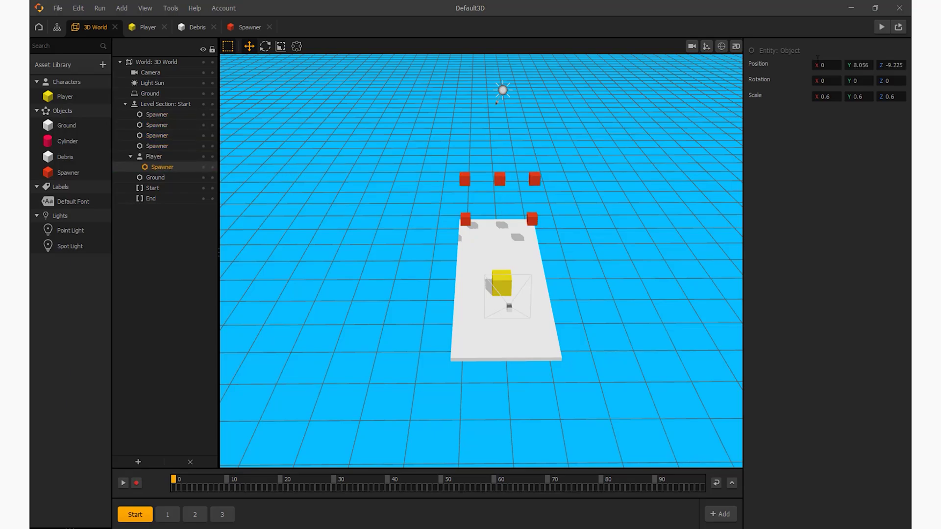
click(882, 27)
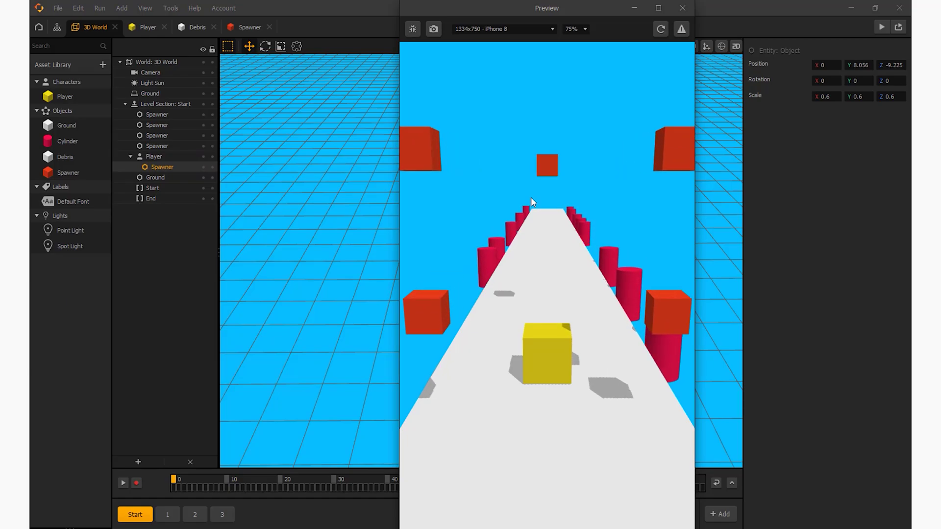
Parent the fourth spawner to the Player and test-play the level again.
click(682, 8)
drag(164, 150, 176, 127)
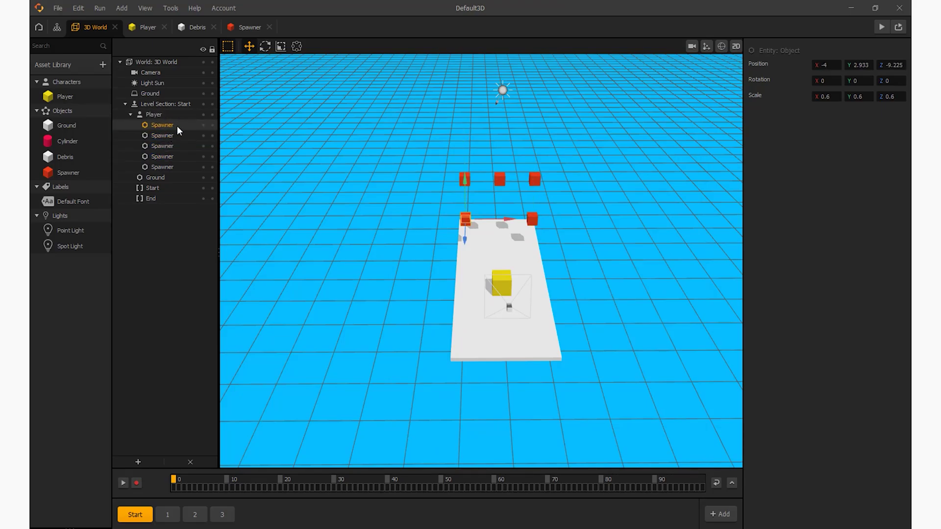
click(882, 27)
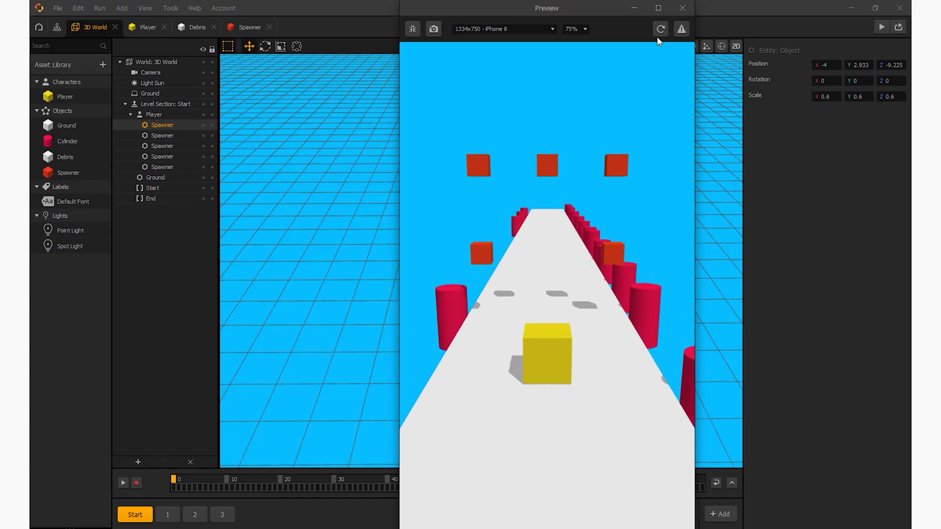
click(682, 8)
Orbit to a side view and select the group of red spawner cubes.
click(551, 186)
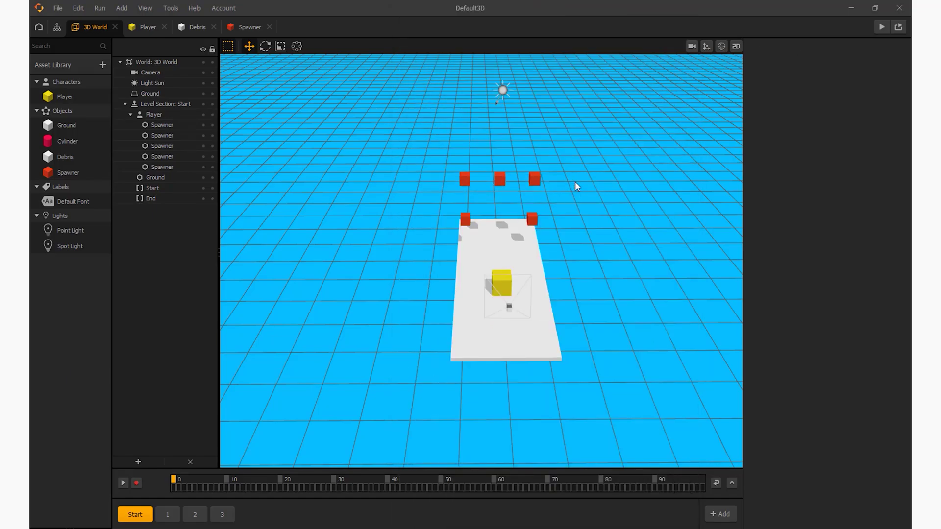
right_drag(587, 185, 479, 180)
drag(431, 149, 489, 230)
Select the five spawners without Ground and move them ahead to Z -23.823.
click(490, 233)
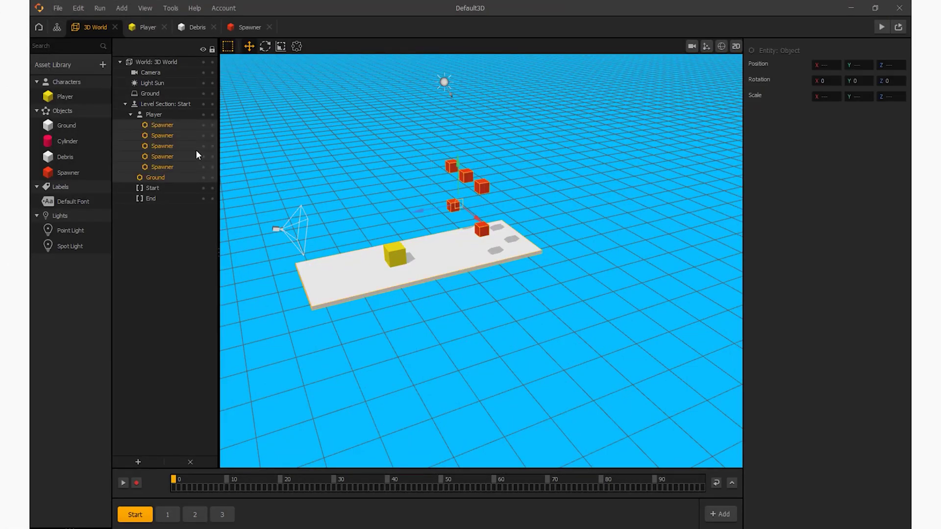
ctrl+click(158, 178)
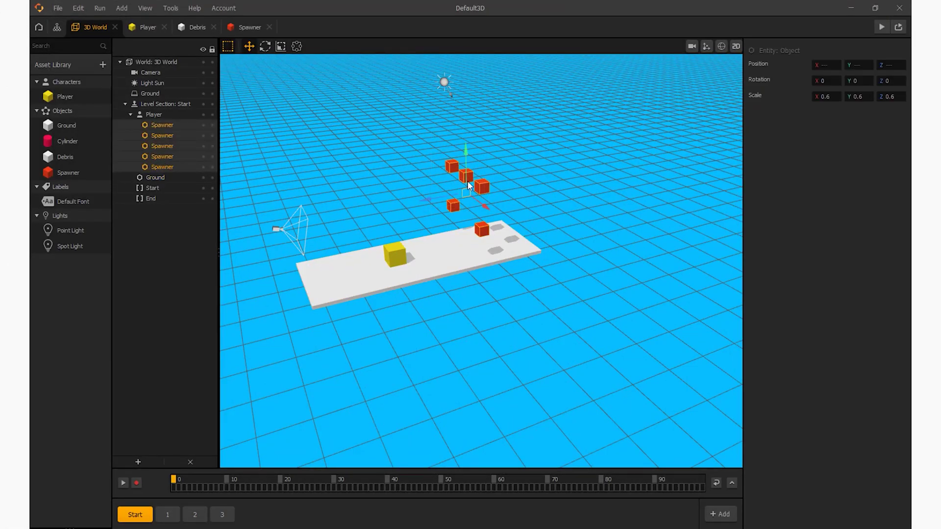
drag(477, 199, 580, 181)
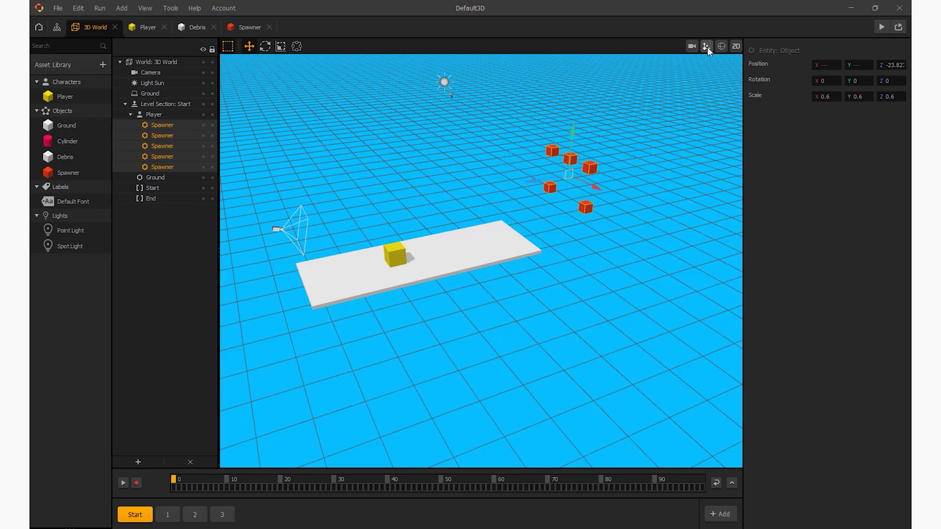
Check the spawners through the game camera, then open the Spawner asset's node graph.
click(691, 47)
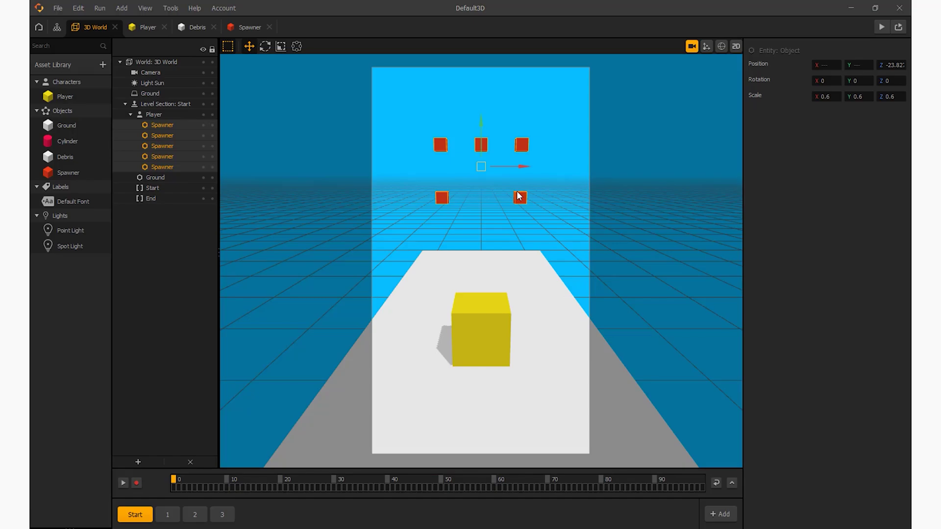
click(691, 46)
click(637, 125)
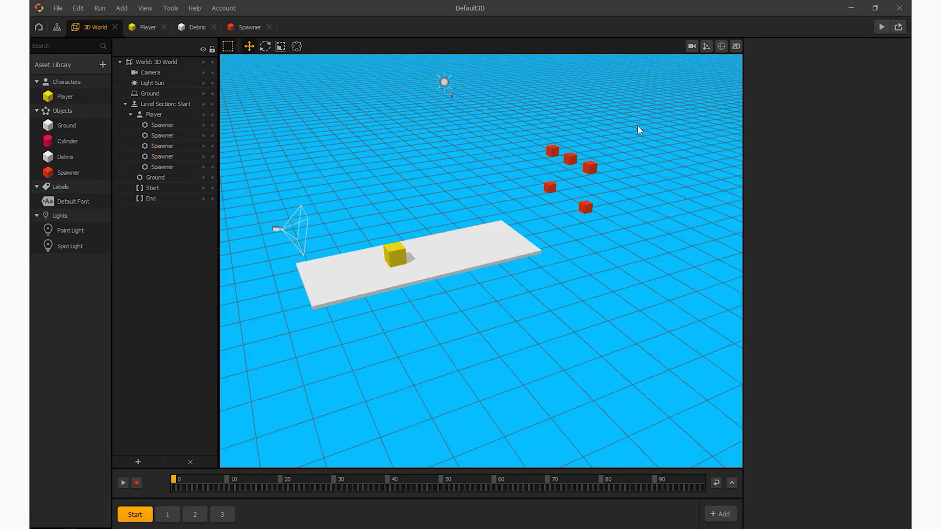
double_click(73, 172)
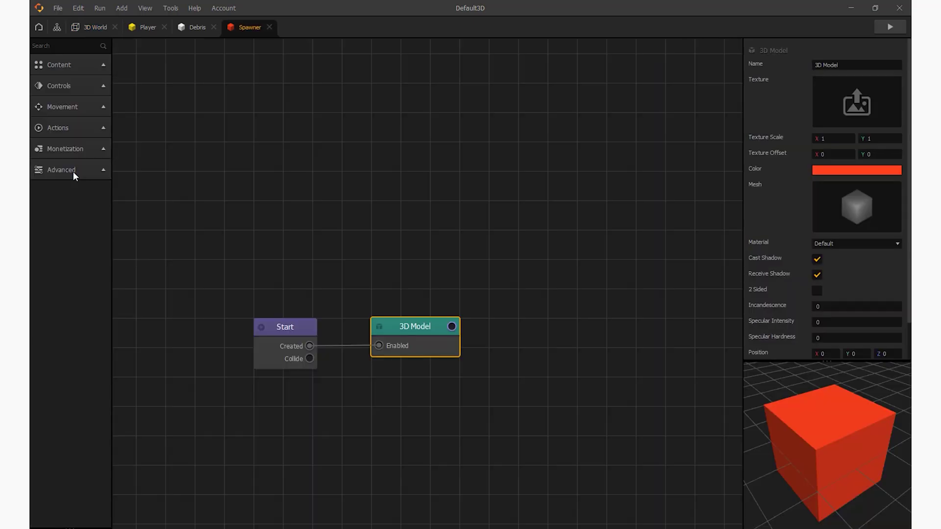
Disconnect the Start node's Created output from the 3D Model's Enabled input.
mouse_move(344, 210)
mouse_down()
mouse_move(374, 211)
mouse_move(359, 201)
mouse_up()
click(345, 333)
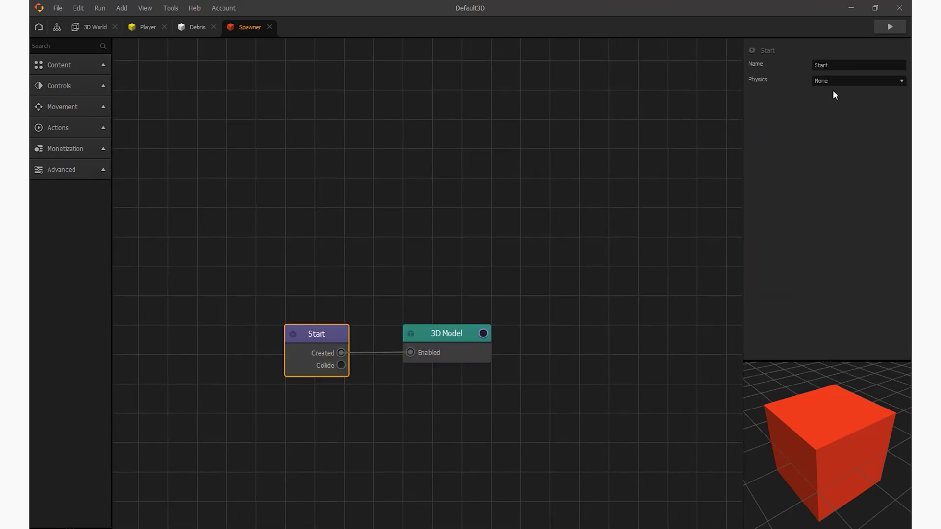
drag(410, 352, 378, 389)
Add a Receive node and set its event name to Sendit, copied from the Player's Send node.
click(65, 45)
text(rec)
drag(64, 117, 307, 209)
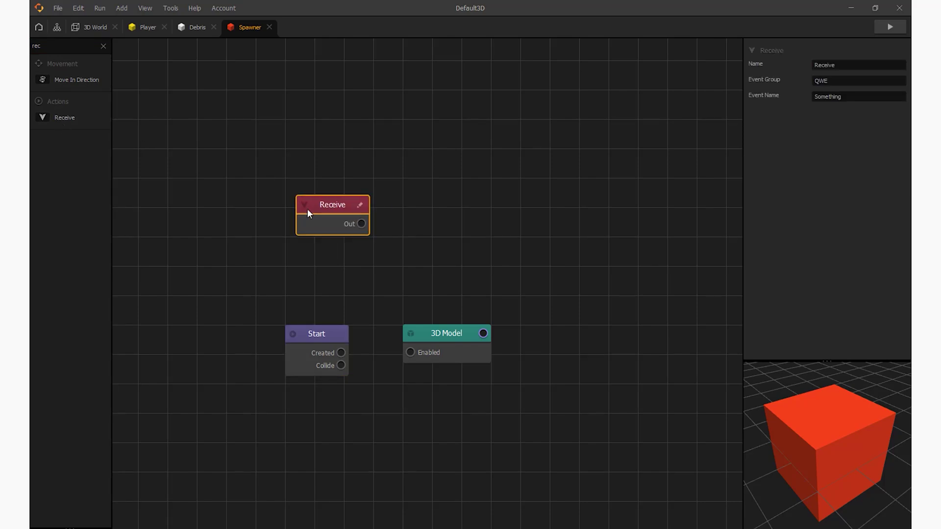
click(146, 28)
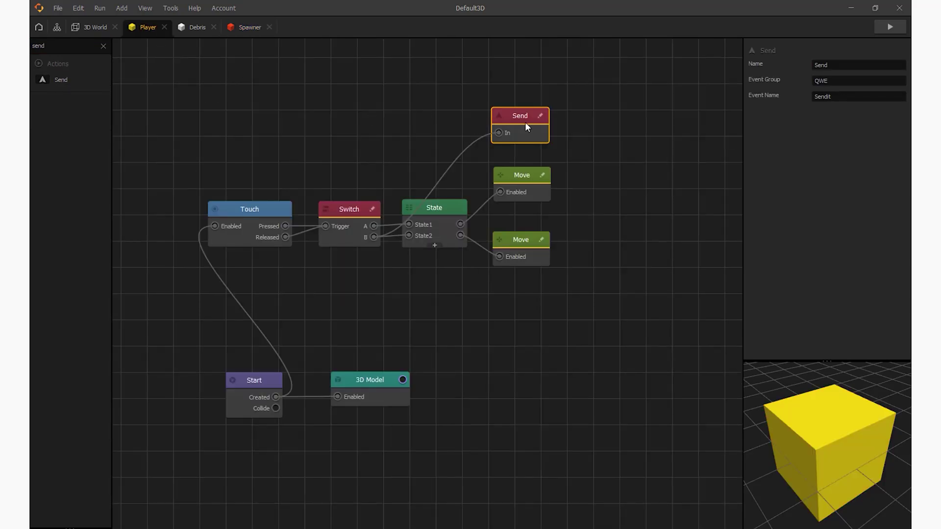
double_click(823, 97)
key(ctrl+c)
click(250, 28)
double_click(834, 97)
key(ctrl+v)
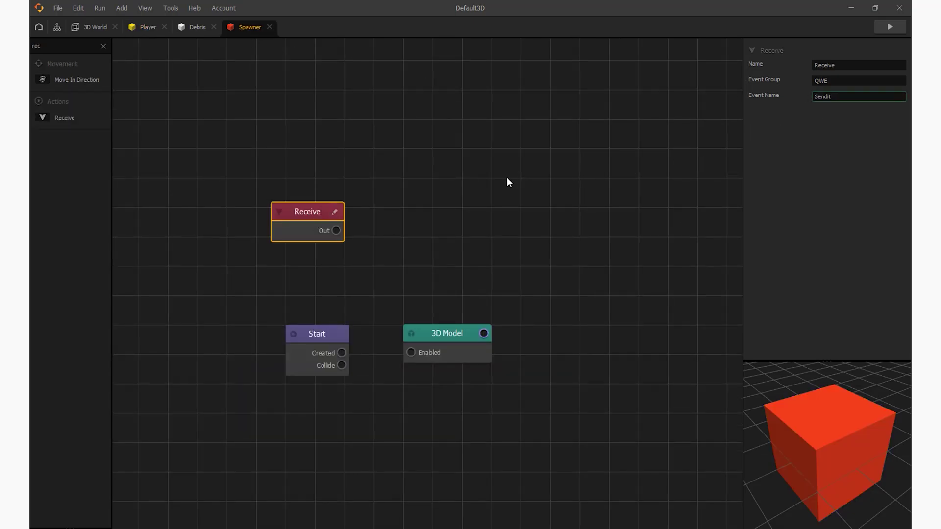
click(443, 166)
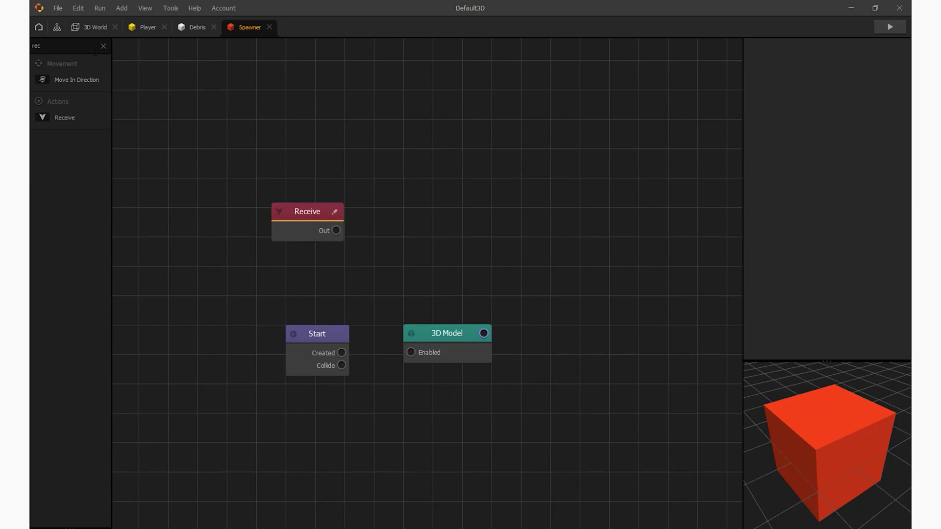
Add a Timer node fed by Receive's Out and set its time to 0.
text(timer)
drag(66, 94, 396, 198)
drag(337, 230, 388, 222)
click(413, 206)
drag(828, 81, 804, 81)
text(0.3)
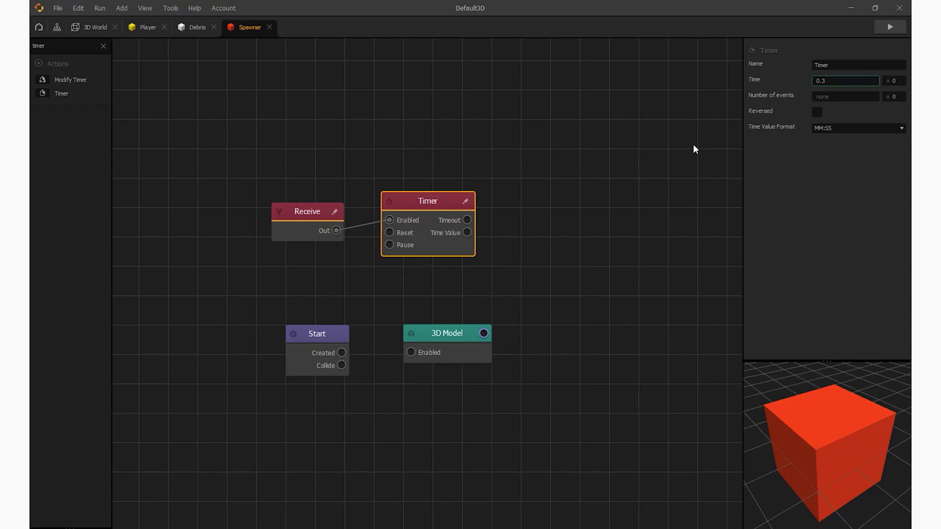
click(630, 153)
Add a Random 5 node next to the Timer.
click(84, 46)
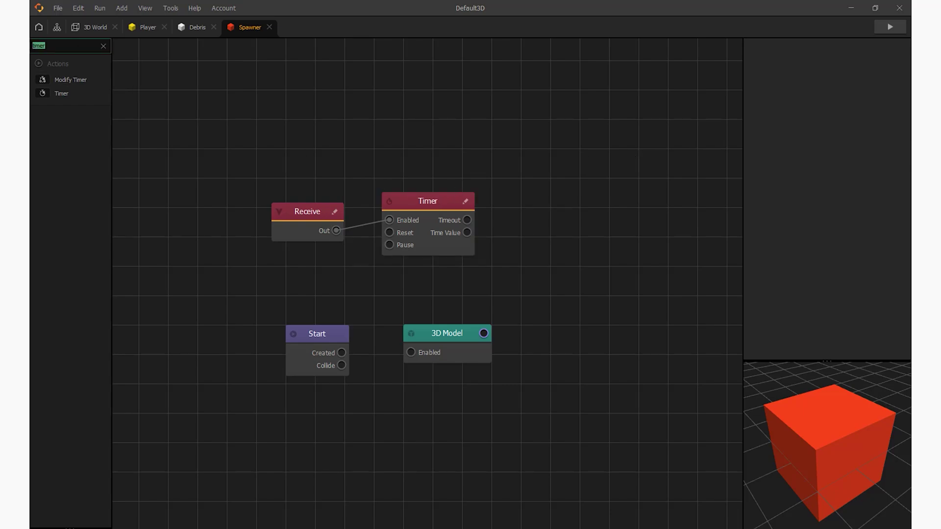
text(rand)
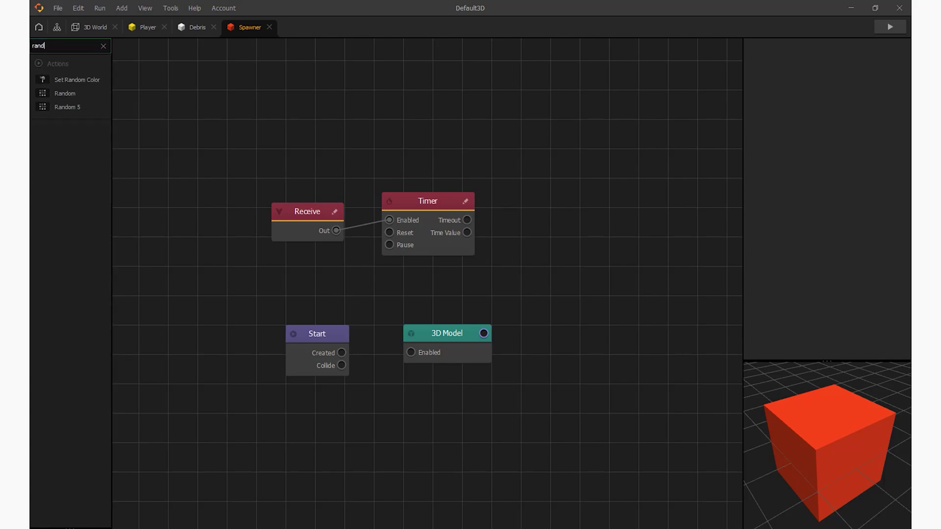
drag(30, 107, 524, 198)
drag(663, 189, 529, 191)
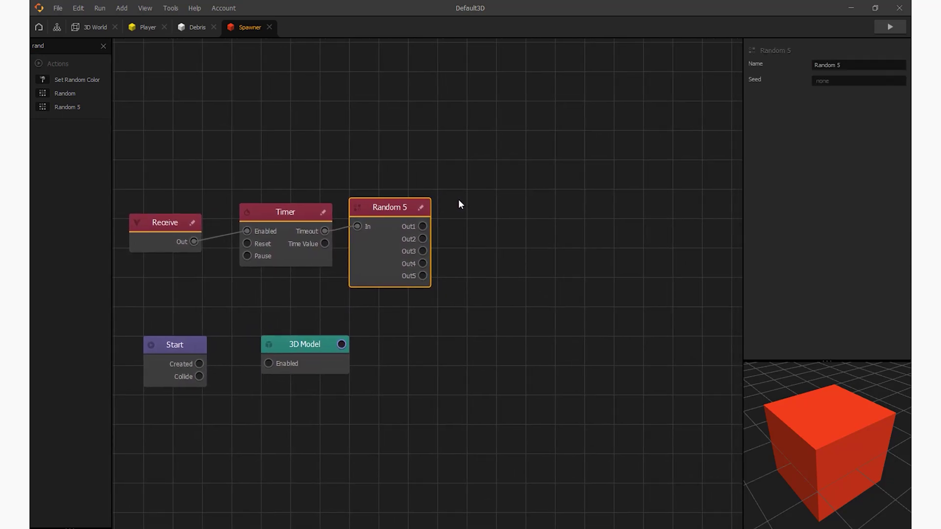
Add a Spawn node and duplicate it into several copies.
drag(48, 46, 32, 46)
text(spawne)
click(78, 52)
key(BackSpace)
drag(63, 80, 499, 71)
key(ctrl+d)
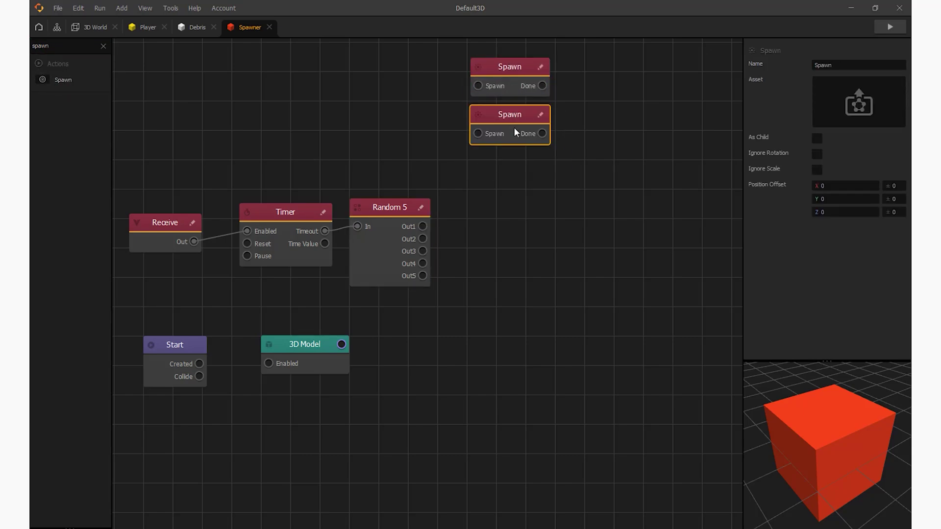
key(ctrl+d)
key(ctrl+d)
key(ctrl+d)
Wire Random 5's Out1–Out5 to the five Spawn nodes' Spawn inputs.
drag(401, 214, 478, 85)
drag(417, 157, 479, 133)
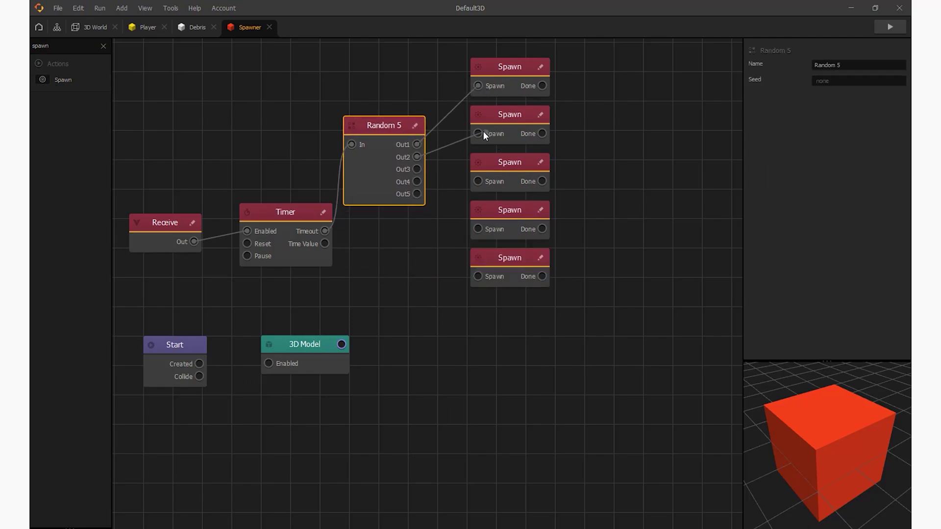
drag(416, 170, 478, 181)
drag(417, 181, 478, 229)
drag(451, 260, 478, 276)
drag(402, 132, 420, 148)
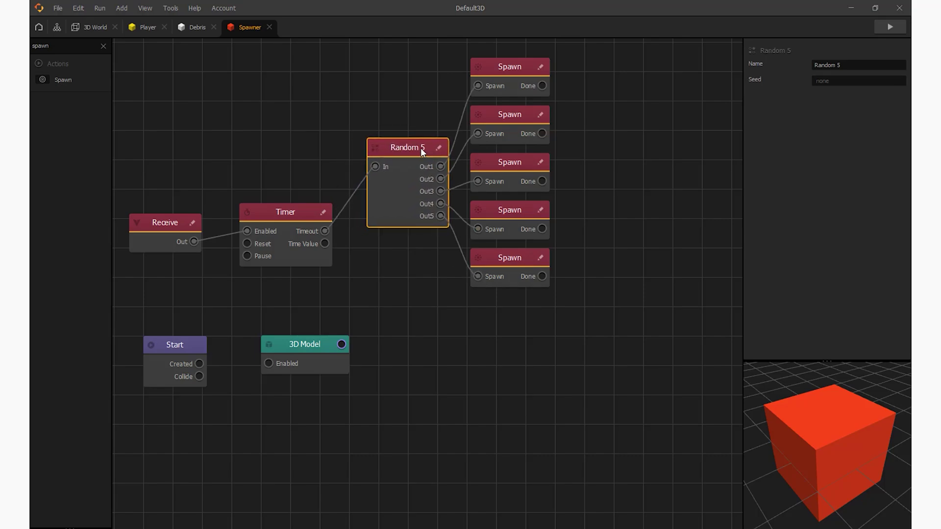
drag(611, 158, 537, 225)
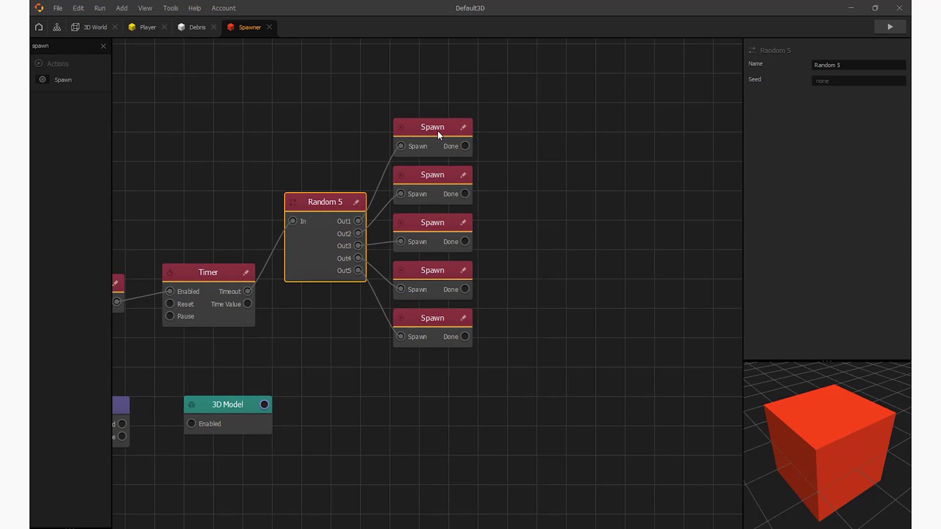
click(437, 131)
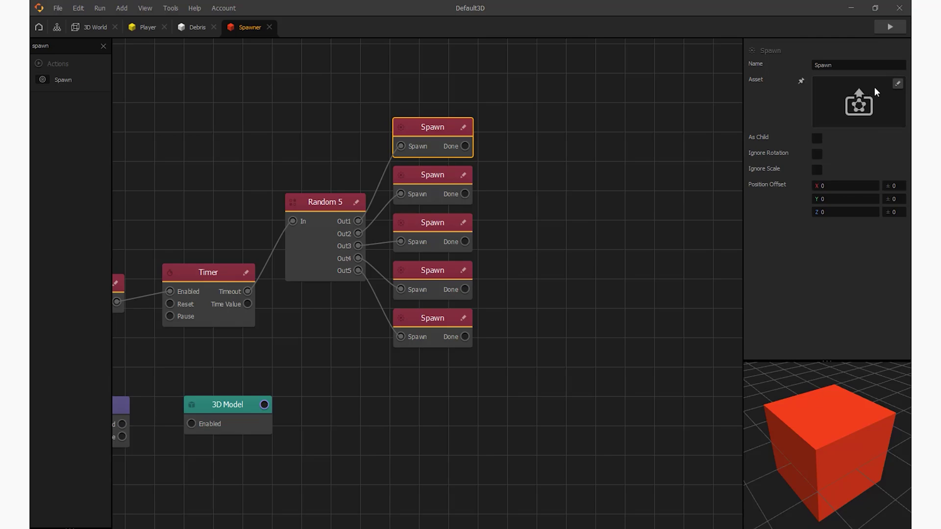
Set the first Spawn node's asset to Debris.
click(898, 85)
click(214, 181)
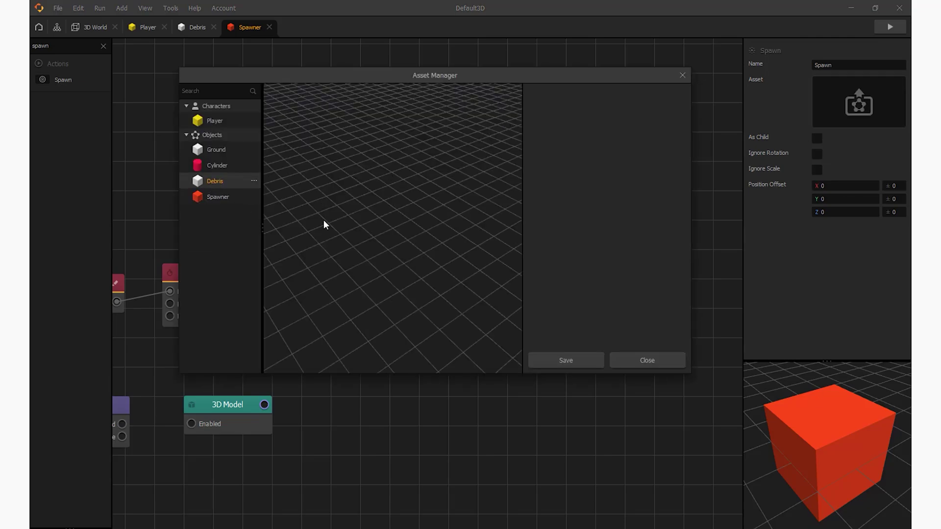
scroll(564, 334, down, 5)
click(591, 357)
Replace the extra Spawn nodes with duplicates of the Debris Spawn node and rewire Out1 and Out5.
click(436, 182)
key(Delete)
click(437, 231)
key(Delete)
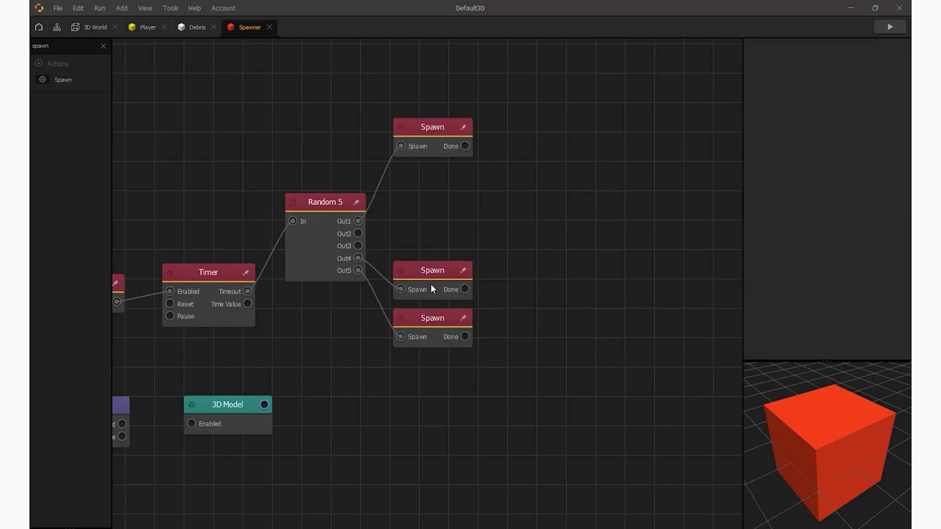
click(431, 283)
key(Delete)
click(432, 325)
key(Delete)
click(447, 137)
drag(410, 176, 414, 174)
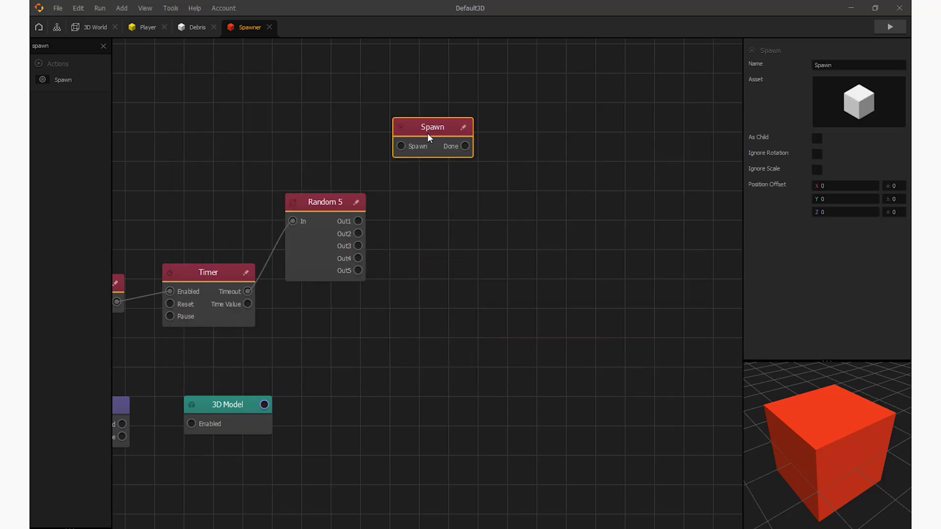
key(ctrl+d)
key(ctrl+d)
key(ctrl+d)
key(ctrl+d)
drag(359, 221, 400, 146)
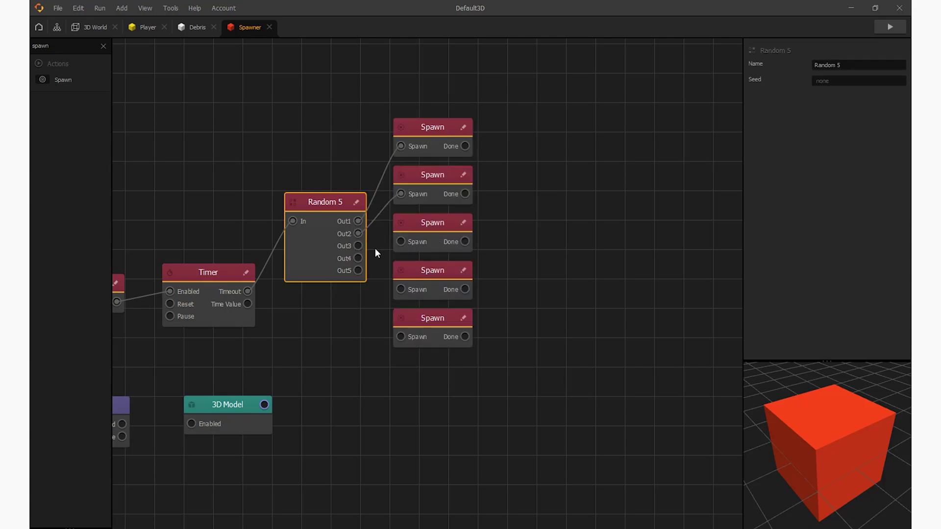
drag(383, 313, 400, 336)
Give the top Spawn node X offset 1 with random spread Y 0.1 and Z 0.3.
click(426, 319)
click(435, 281)
click(437, 236)
click(434, 188)
click(427, 146)
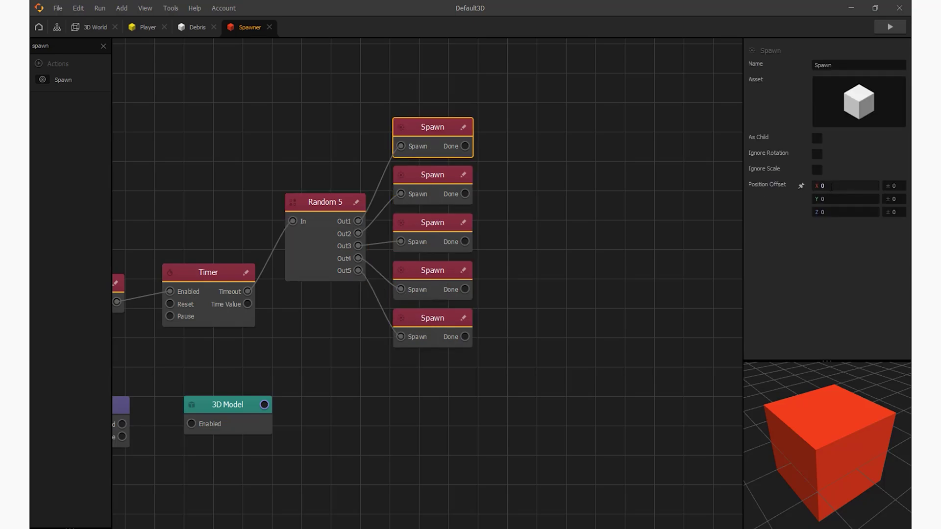
click(801, 186)
text(1)
click(903, 183)
click(901, 199)
text(.1)
click(901, 212)
text(.3)
Give the second Spawn node random spread X 0.2, Y 0.2 and Z 3.
click(431, 184)
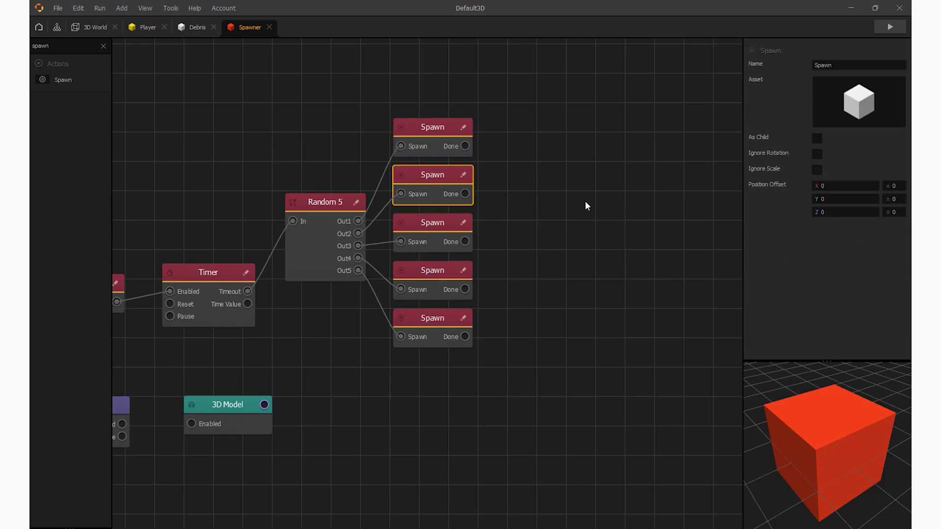
click(843, 186)
key(Tab)
text(.2)
key(Tab)
text(.2)
key(Tab)
text(3)
Give the third Spawn node X offset 1 with random spread 0.1 on X, Y and Z.
click(437, 233)
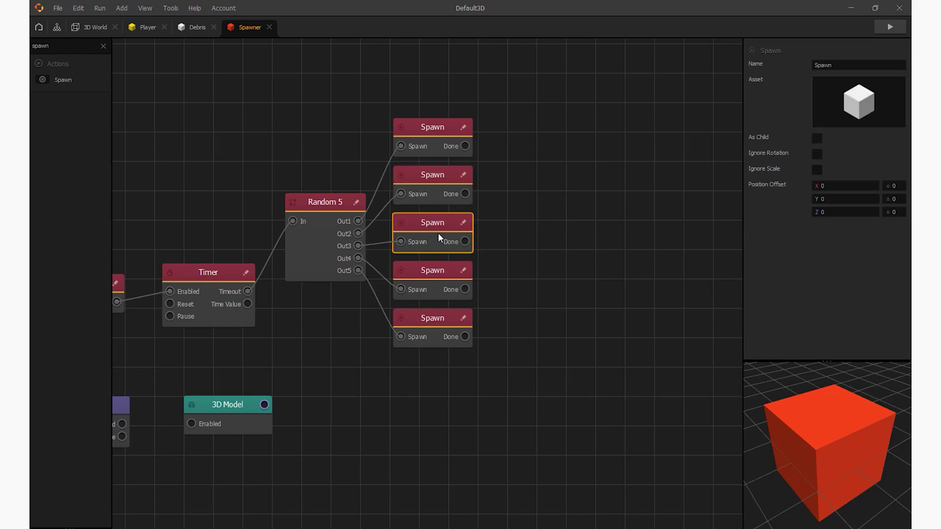
click(841, 185)
text(1)
click(834, 198)
click(894, 186)
text(.1)
click(897, 199)
text(.1)
click(897, 212)
text(.1)
Give the fourth Spawn node Y offset 1 with random spread Y 0.1 and Z 0.3.
click(444, 281)
click(842, 189)
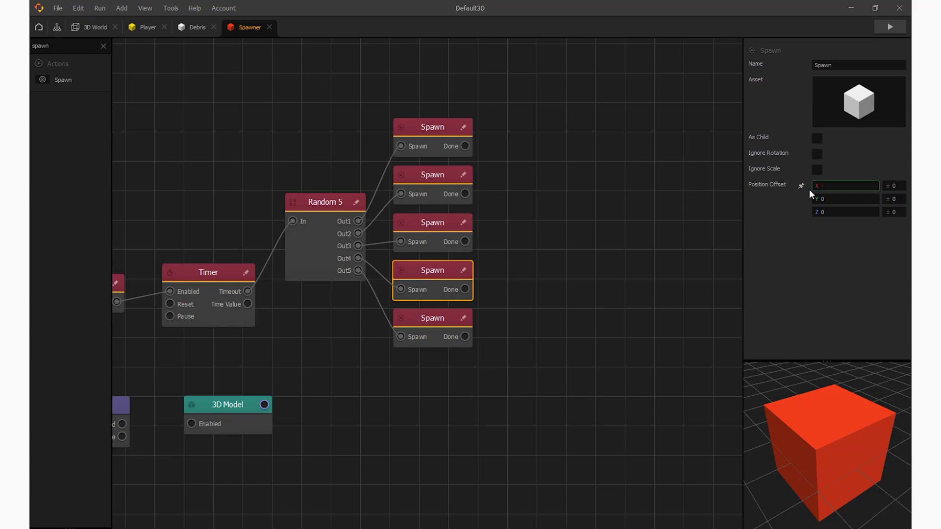
click(844, 199)
text(1)
click(896, 186)
key(Tab)
text(.1)
key(Tab)
text(.3)
Give the fifth Spawn node Y offset 2 with X random spread 0.1.
click(434, 325)
click(877, 198)
text(2)
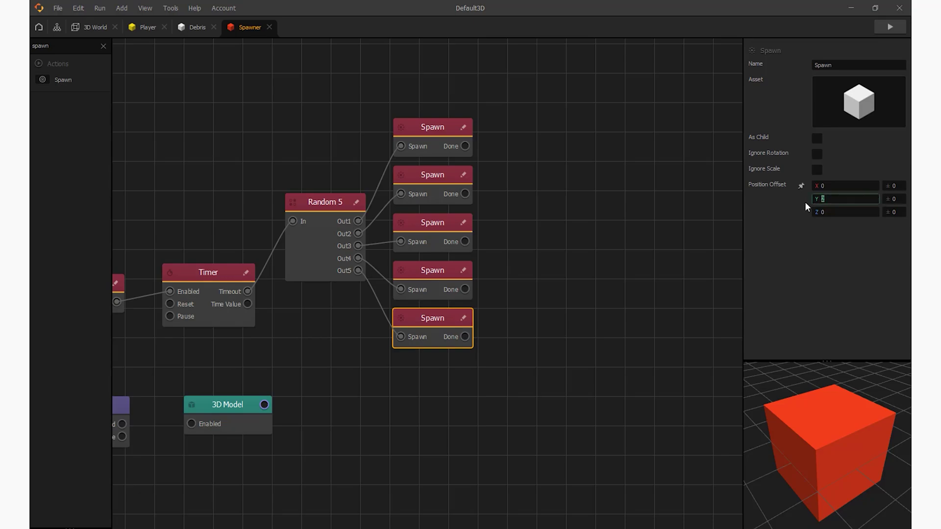
key(shift+Tab)
text(.1)
key(Tab)
key(Tab)
Line up the Receive and Timer nodes, then return to the 3D World scene.
click(575, 267)
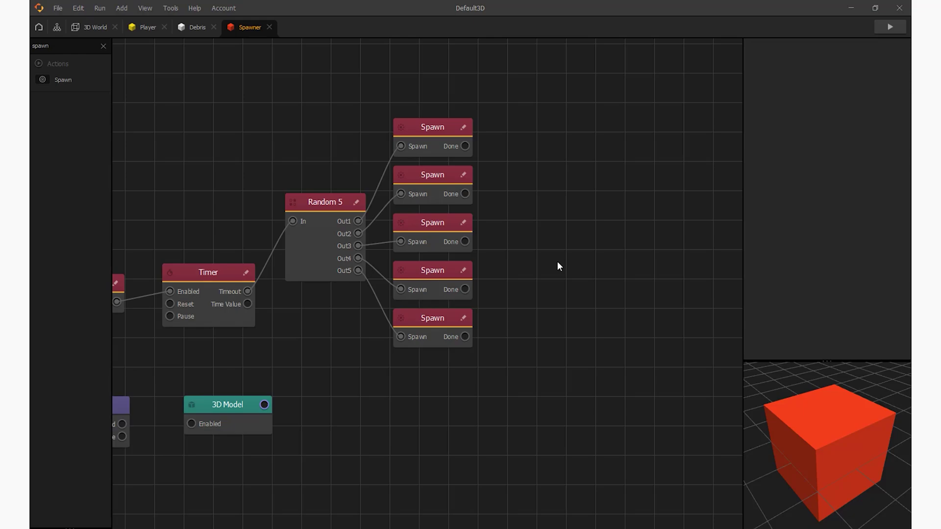
scroll(557, 262, down, 3)
middle_drag(618, 255, 678, 260)
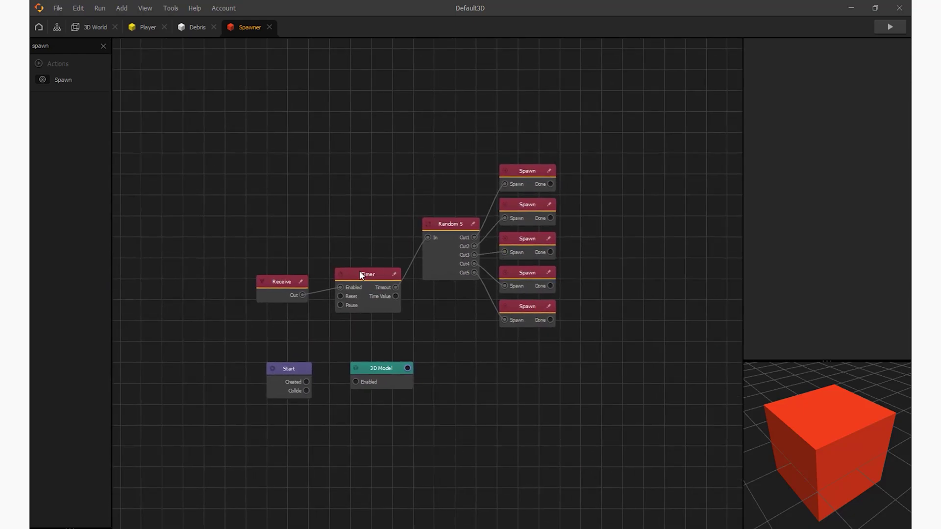
drag(360, 275, 365, 224)
drag(275, 281, 278, 230)
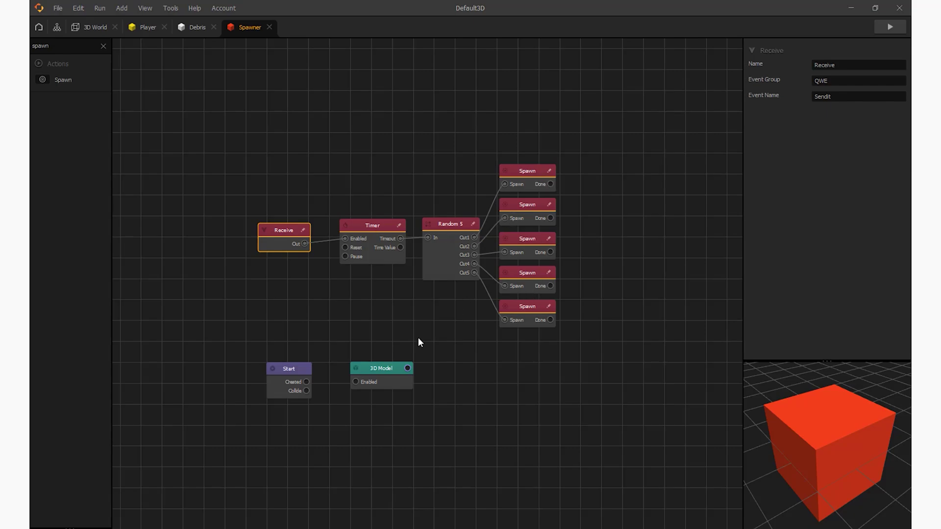
click(92, 29)
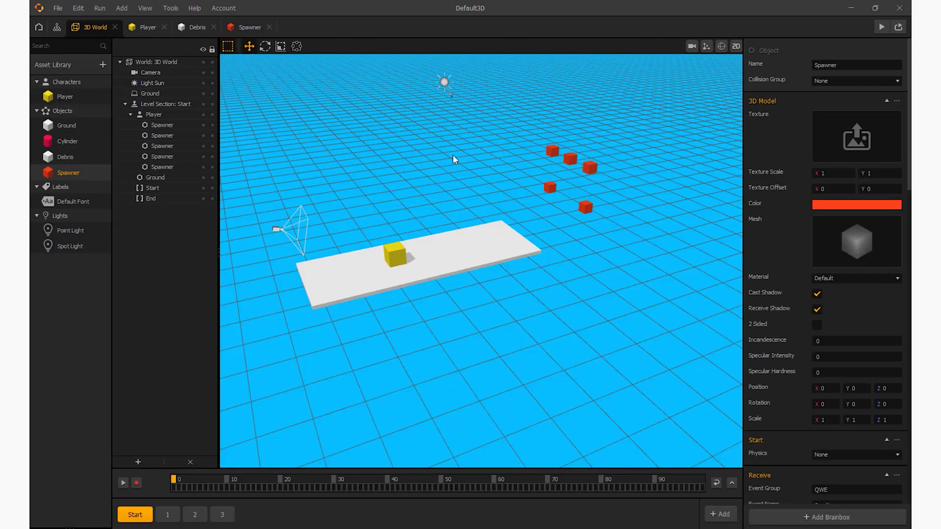
Test-play the runner, then narrow the Debris Trail node's width from 7 to 2.
click(882, 27)
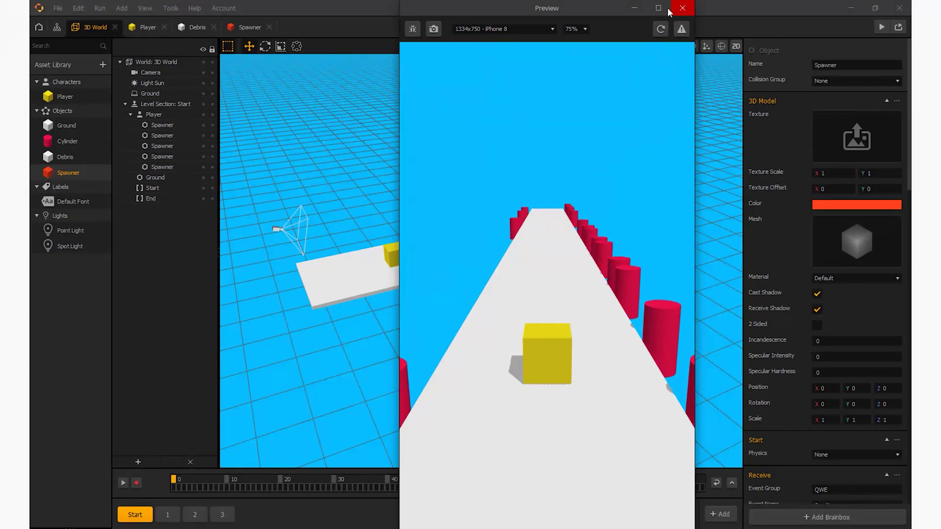
click(681, 8)
click(194, 28)
click(420, 261)
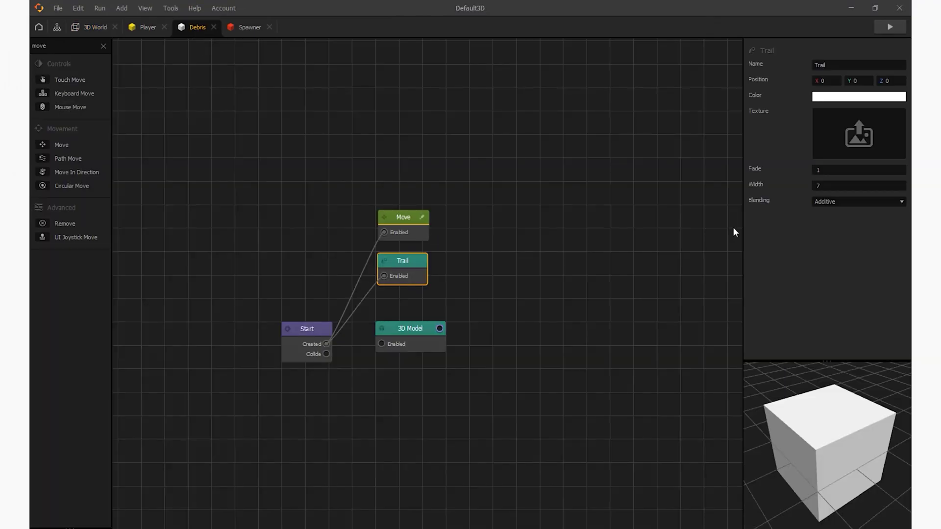
click(845, 188)
text(2)
click(92, 27)
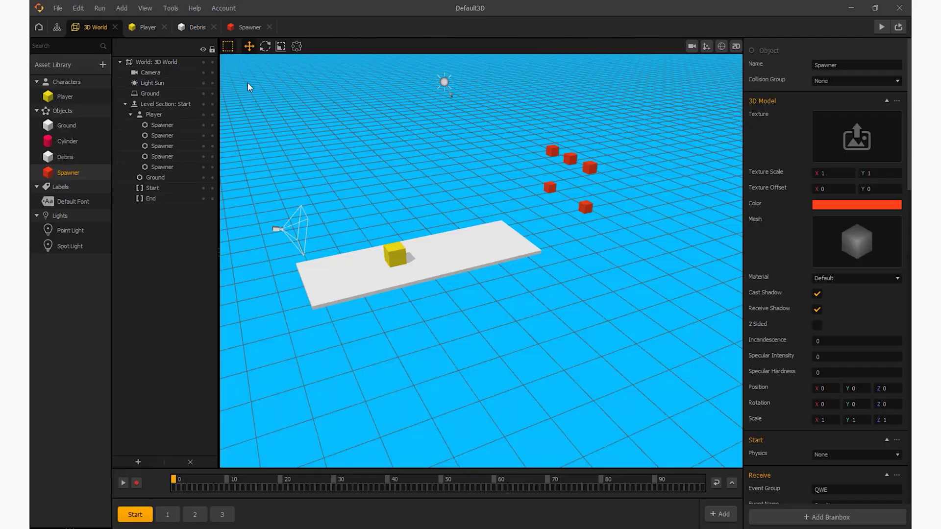
Select the spawners and try moving them along the track, then undo the move.
click(550, 187)
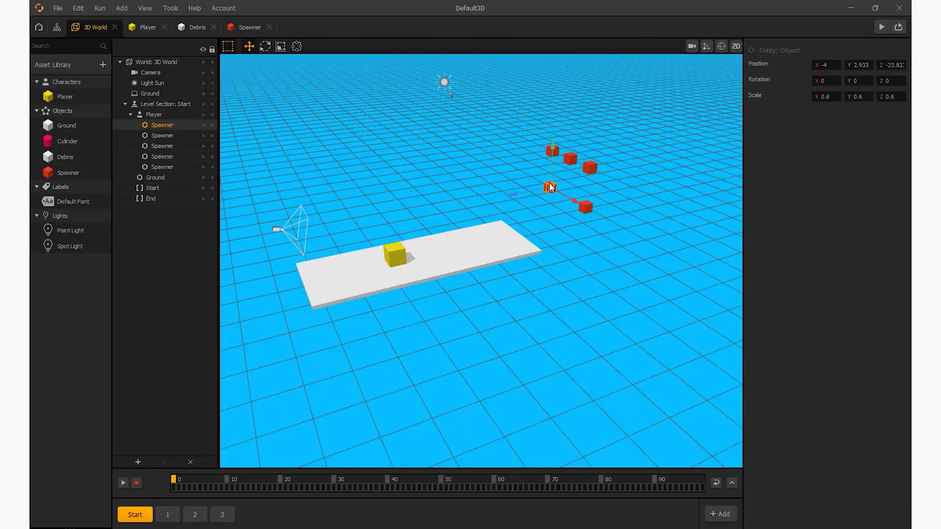
shift+click(166, 167)
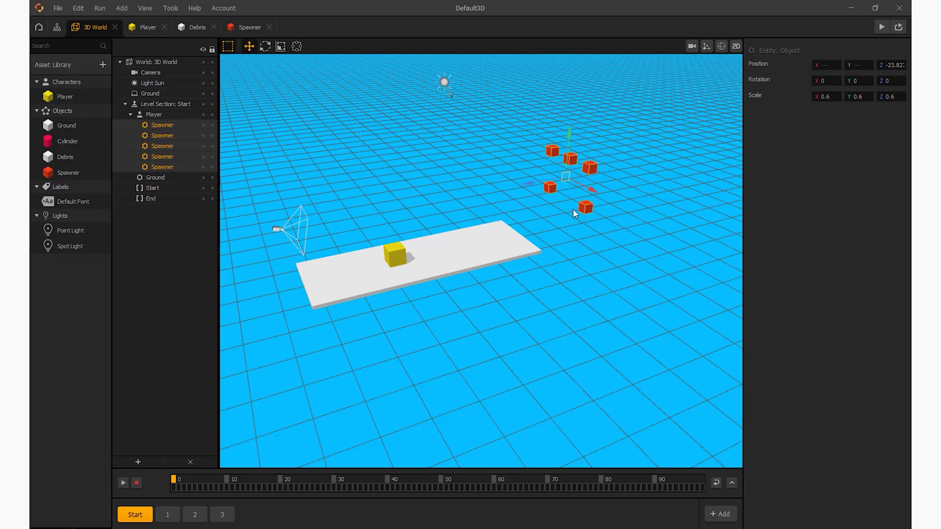
drag(534, 187, 589, 183)
key(ctrl+z)
click(560, 171)
Select the five spawner cubes and slide them down the track to Z -38.509.
click(549, 156)
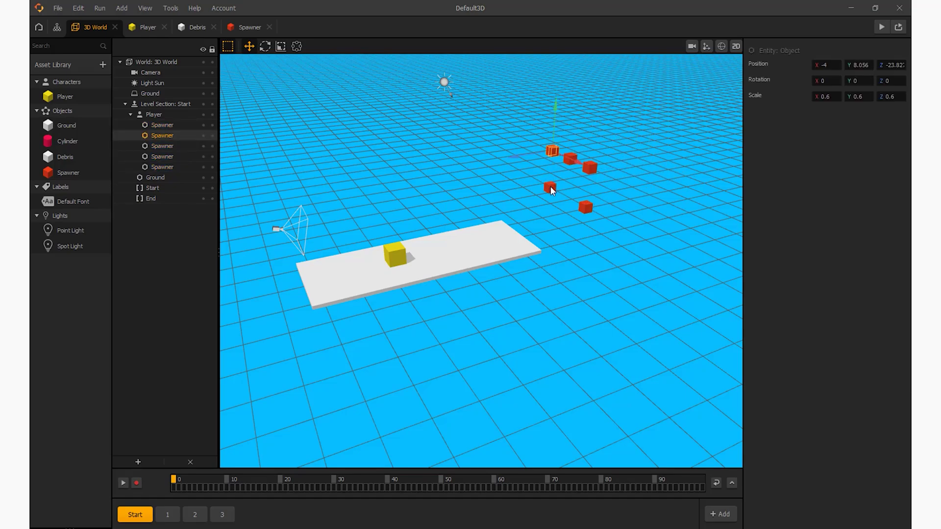
shift+click(551, 186)
shift+click(570, 158)
shift+click(590, 167)
shift+click(587, 206)
drag(547, 183, 633, 169)
click(691, 46)
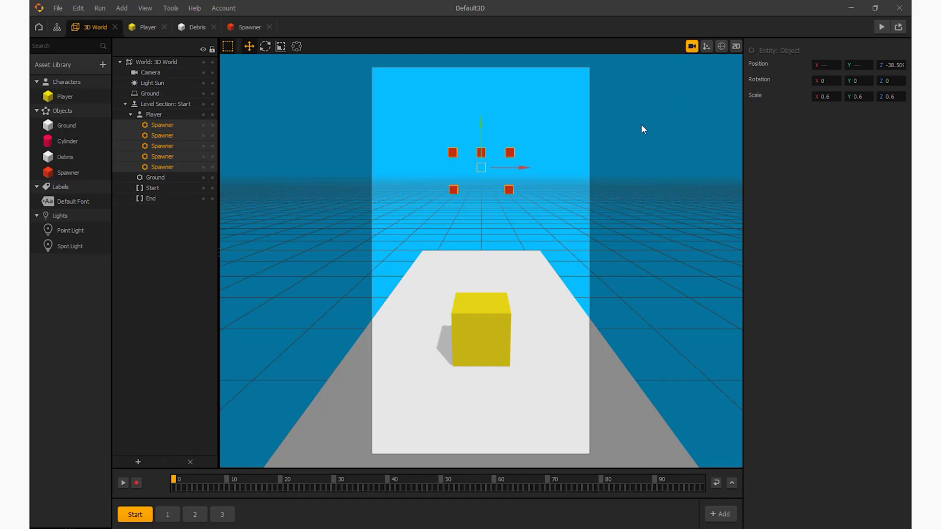
click(634, 129)
click(695, 47)
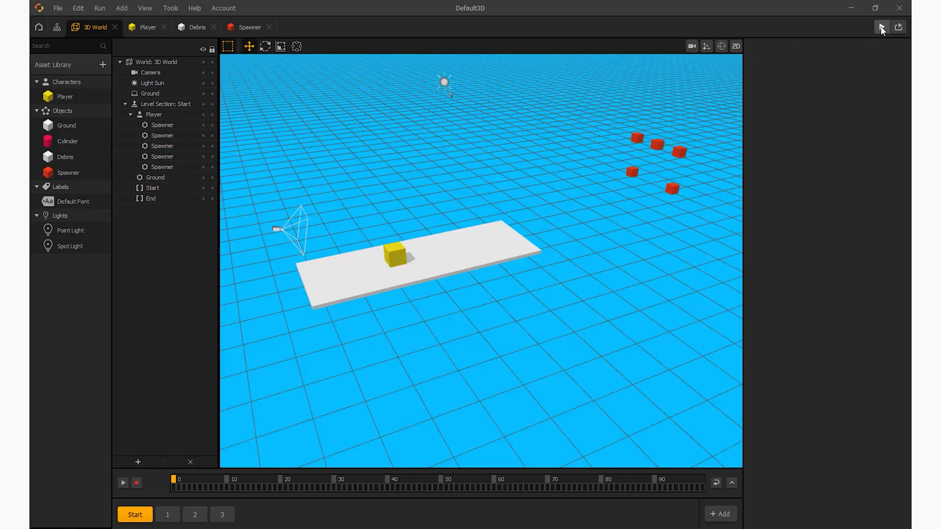
Launch the game preview to watch the yellow cube run past the red cylinders.
click(881, 28)
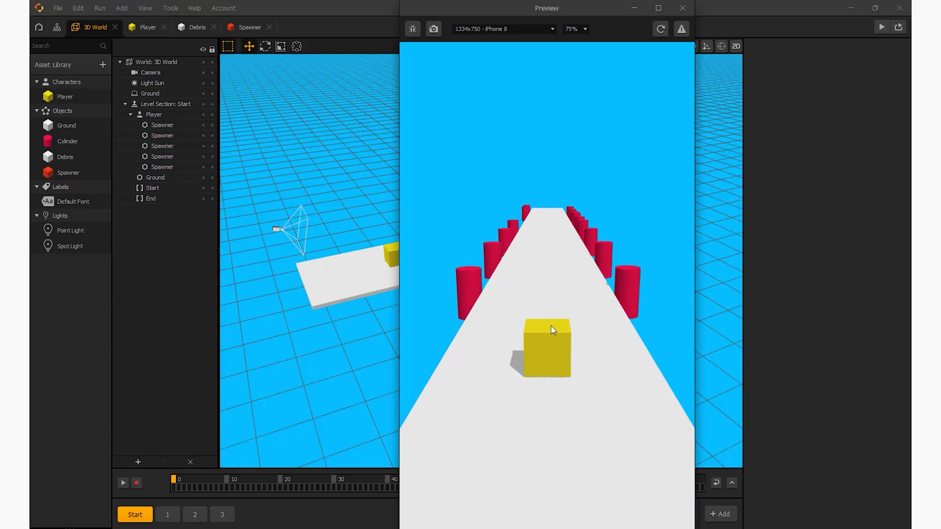